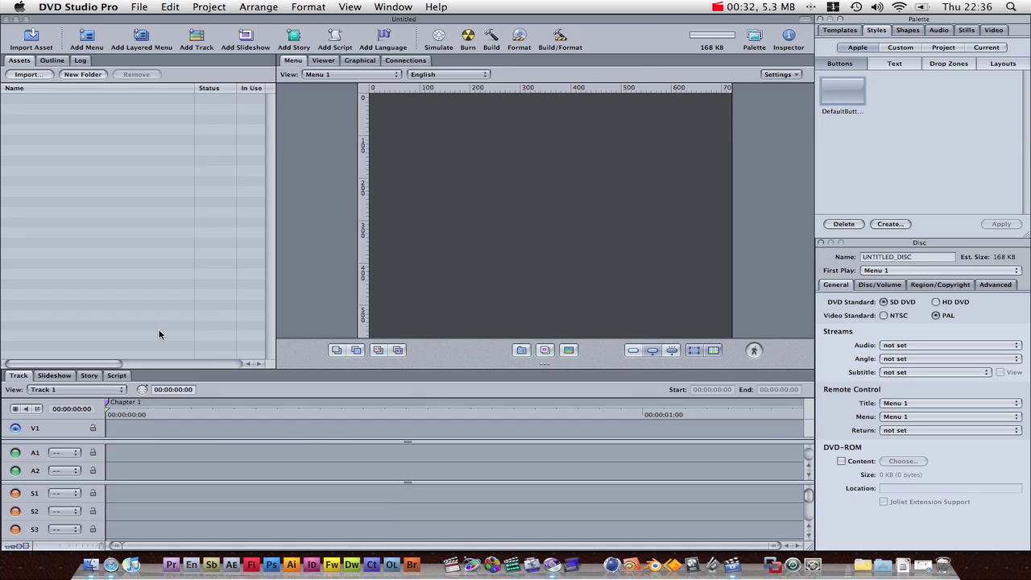
Switch to Finder, open the END folder and move its window clear of the desktop's edge
click(84, 571)
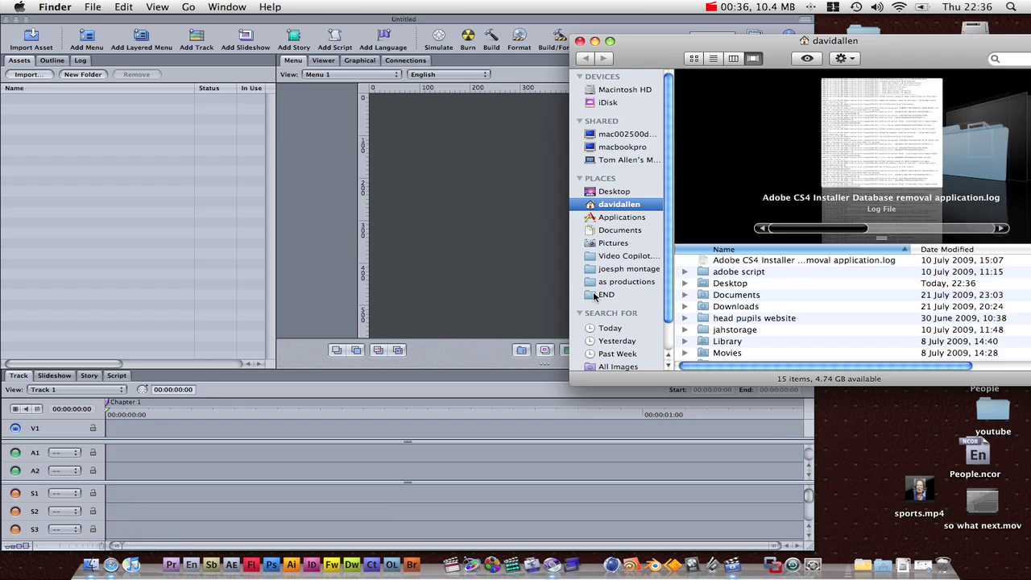
click(600, 295)
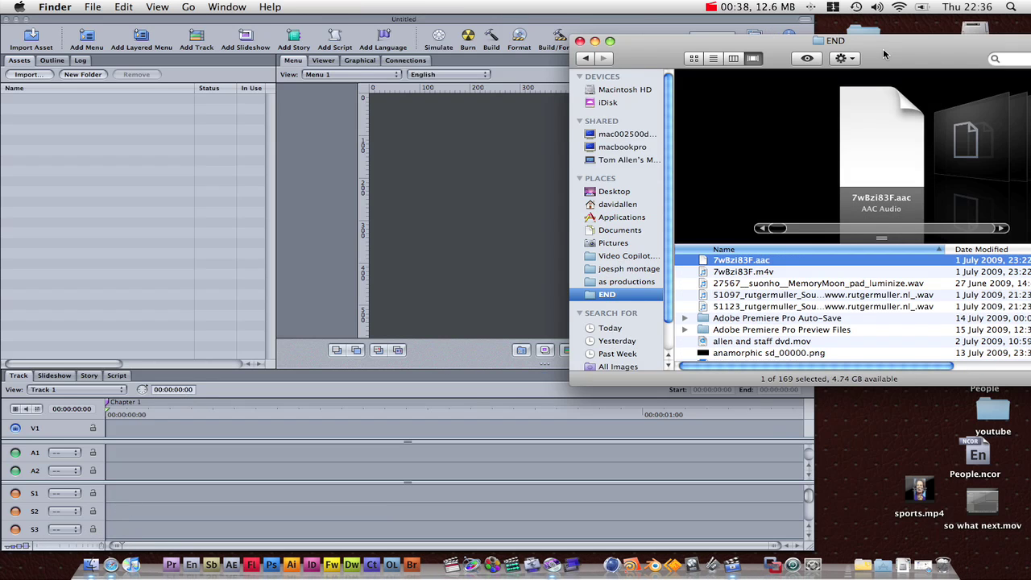
drag(883, 48, 696, 49)
Import main menu to feature.mov, main menu1.mov and main to special features.mov from the END folder into DVD Studio Pro's assets
scroll(568, 308, down, 5)
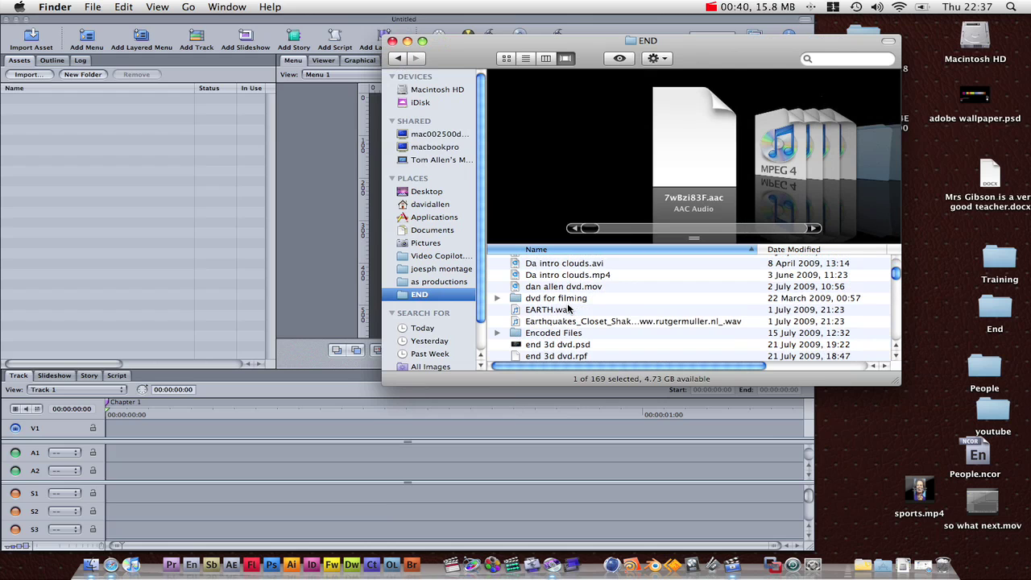
key(m)
scroll(567, 310, down, 3)
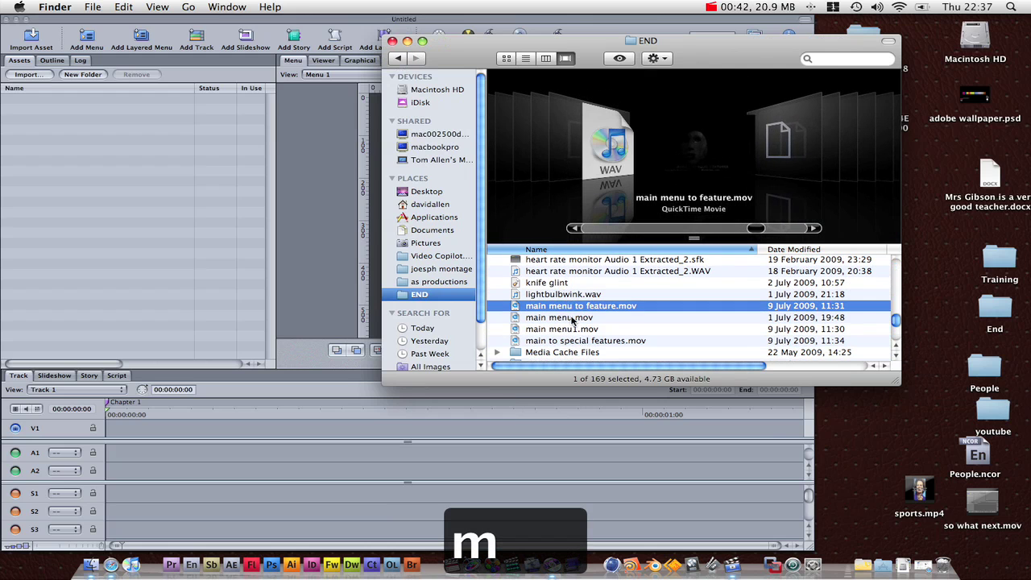
super+click(575, 330)
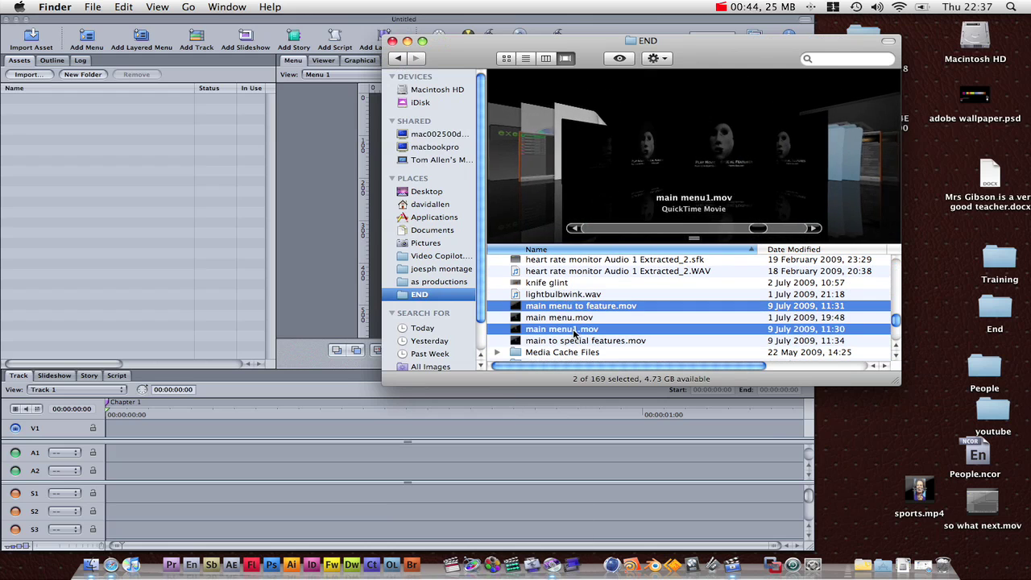
super+click(577, 340)
drag(585, 308, 208, 180)
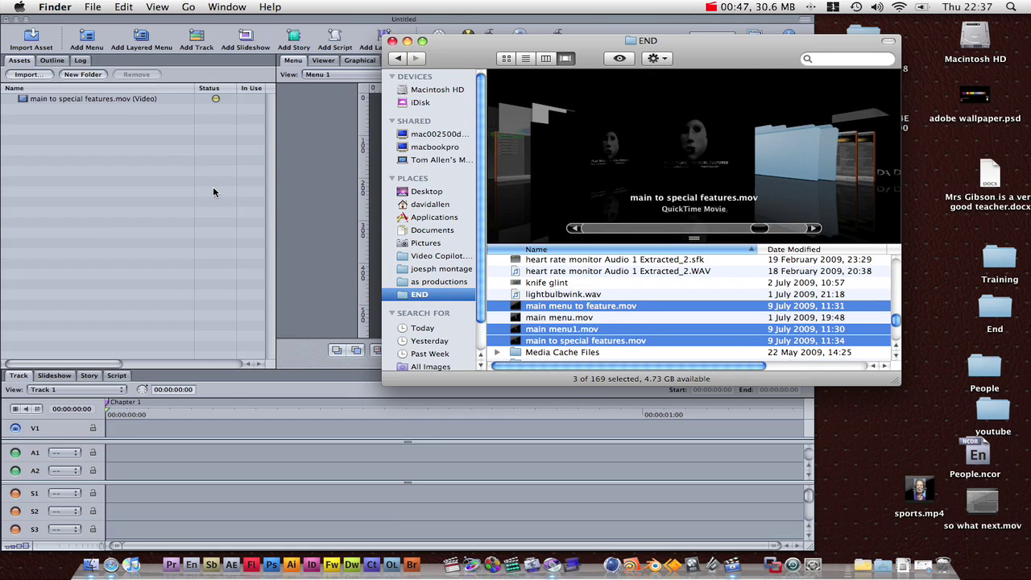
click(222, 195)
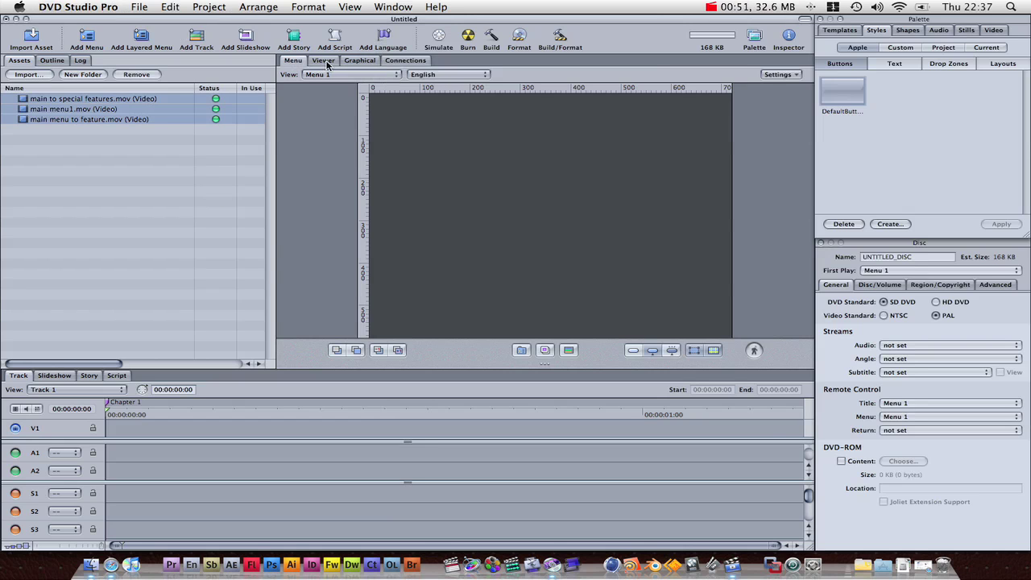
Examine Menu 1 and Track 1 in the project's graphical layout, including Menu 1's canvas and properties
click(360, 62)
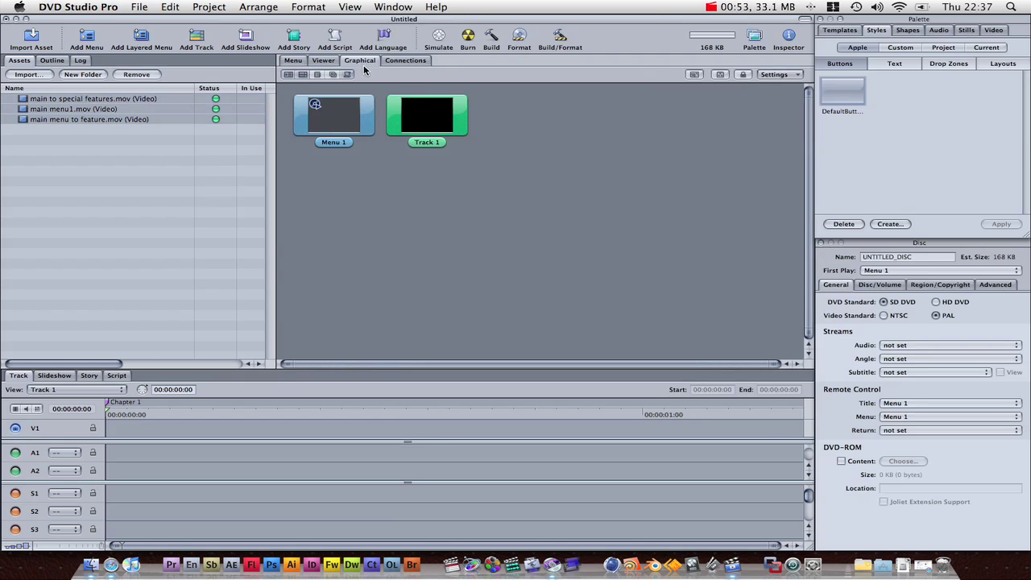
click(349, 109)
click(451, 112)
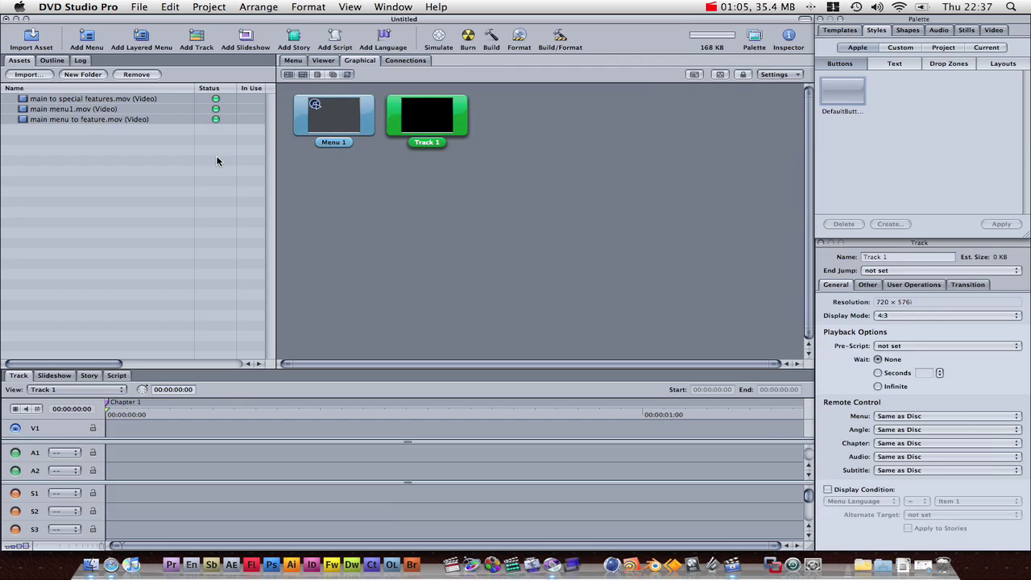
click(362, 121)
double_click(361, 121)
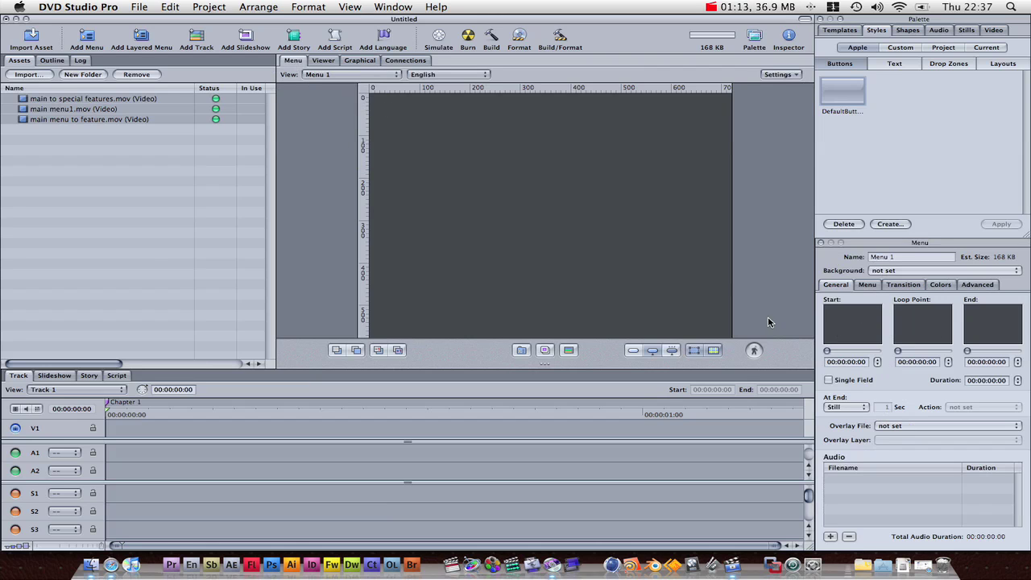
click(360, 61)
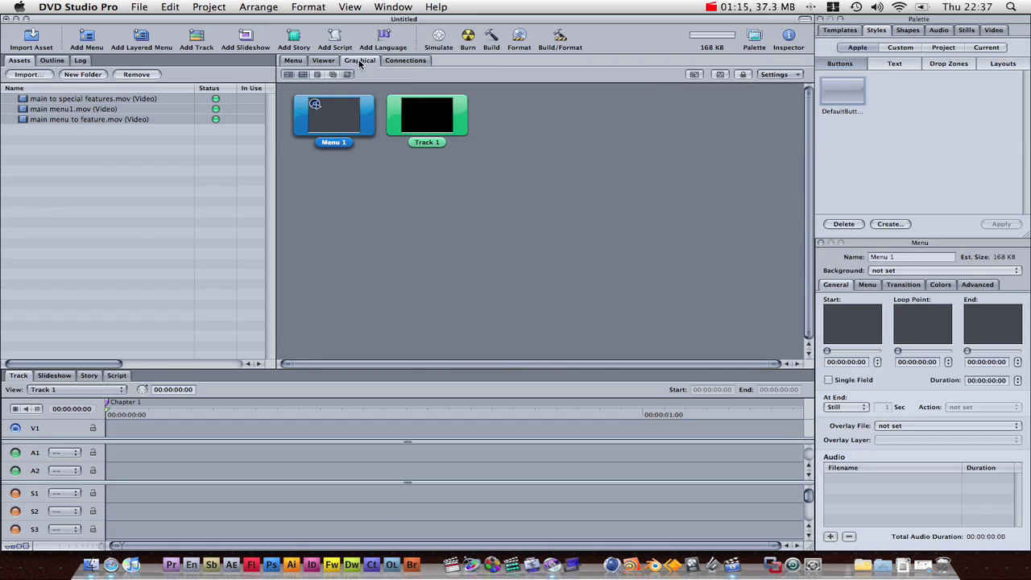
Preview main menu1.mov and assign it as the background of Menu 1 in the graphical layout
click(92, 132)
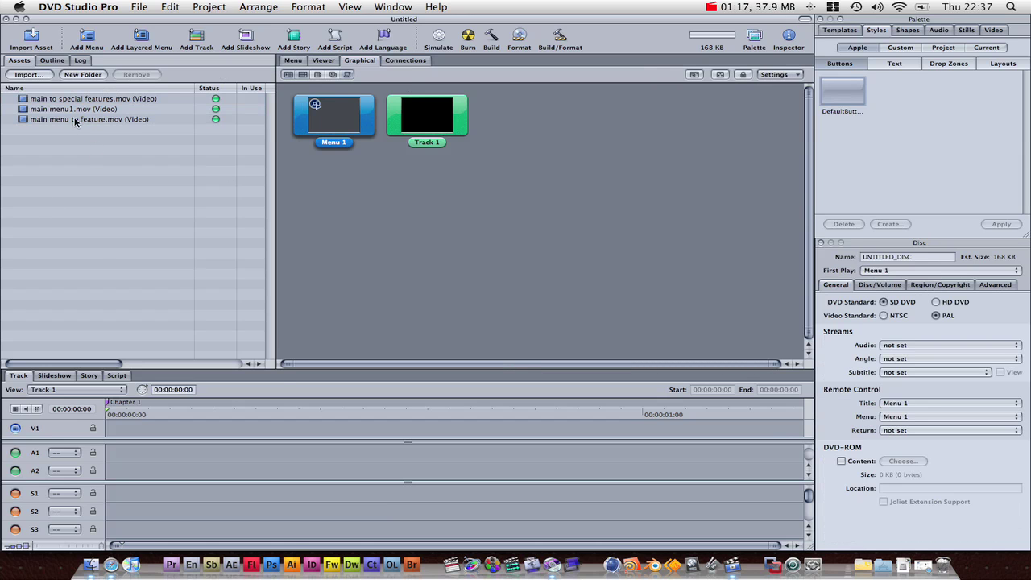
double_click(42, 112)
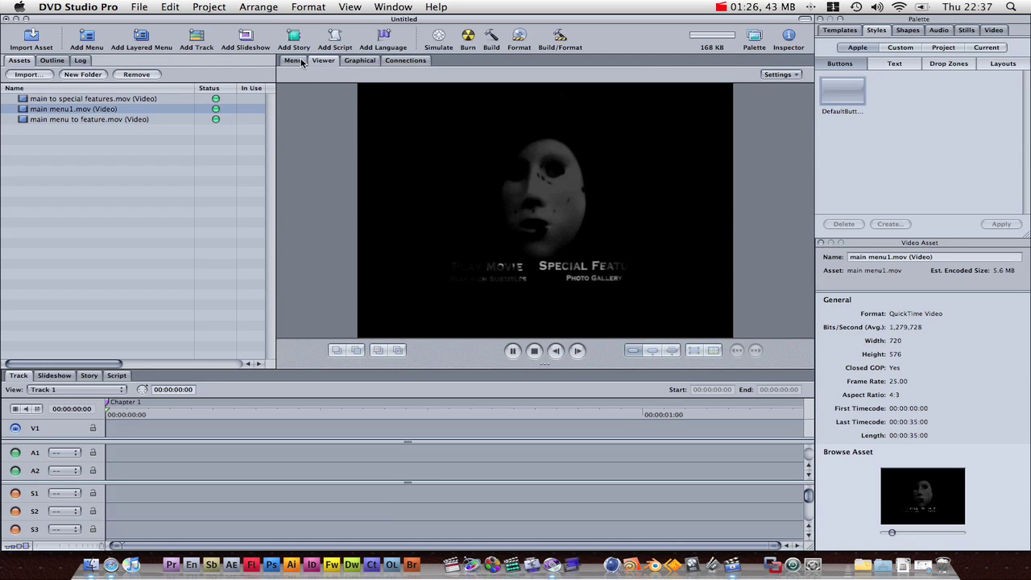
click(359, 61)
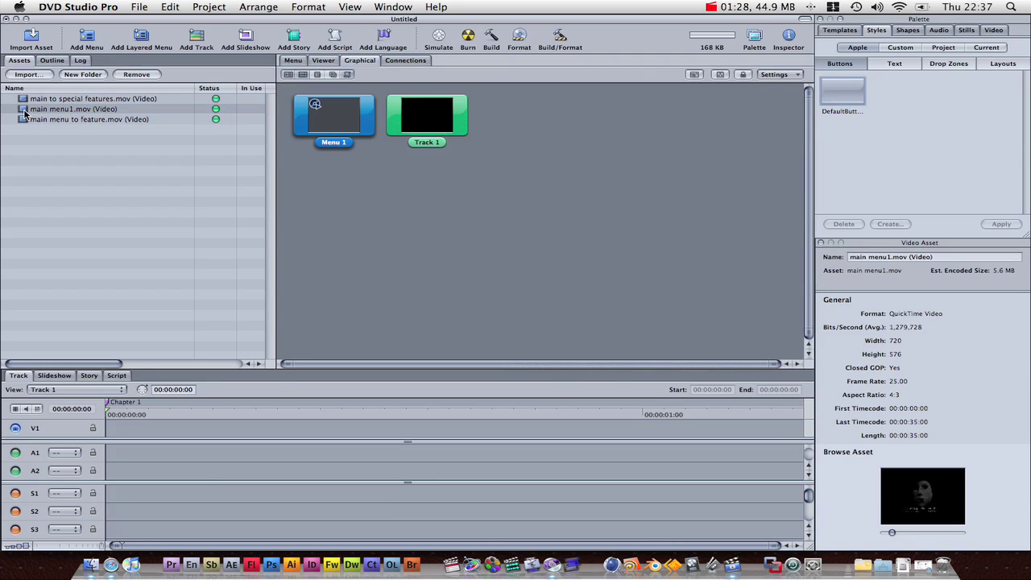
drag(24, 114, 319, 116)
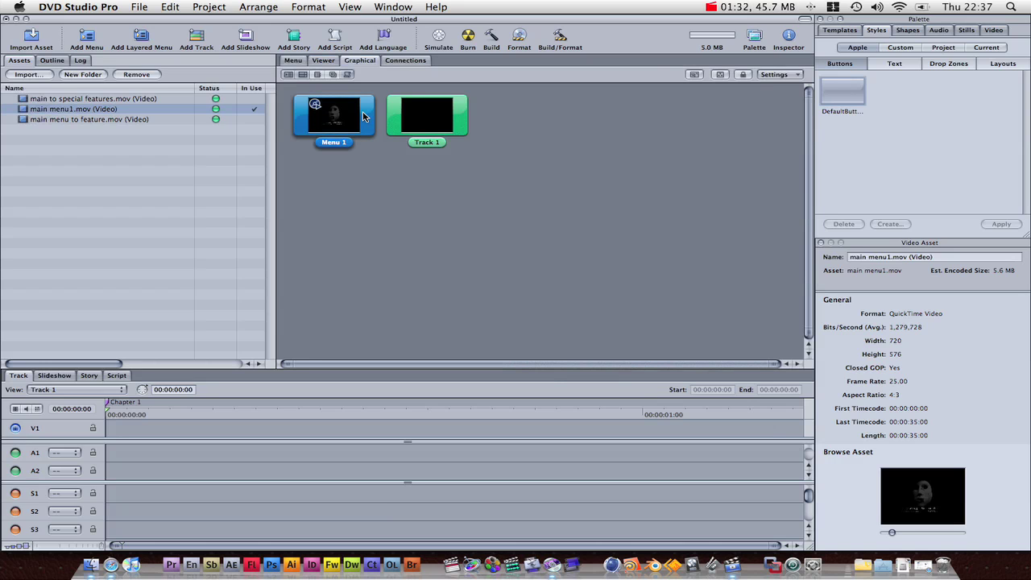
click(290, 62)
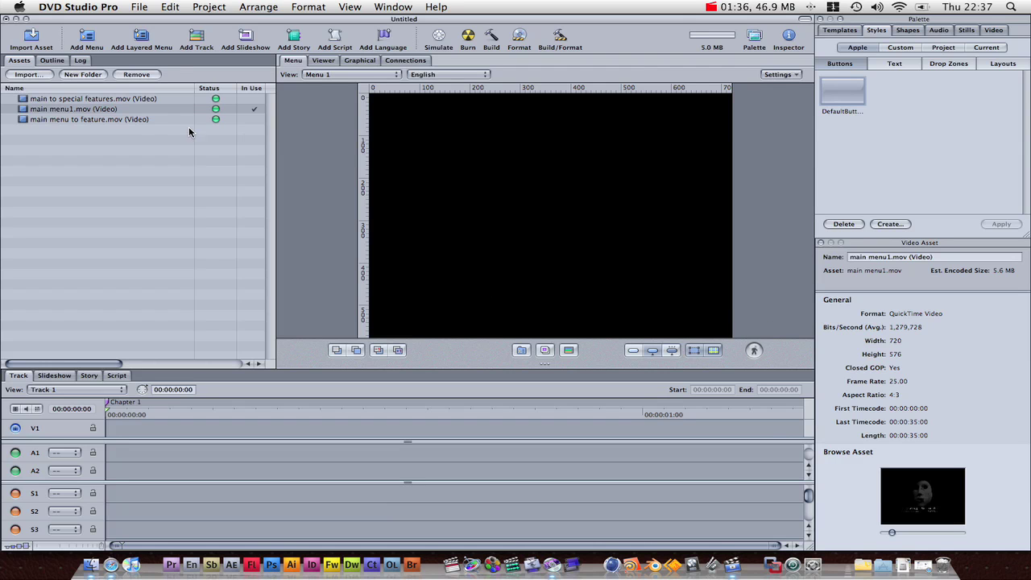
click(369, 61)
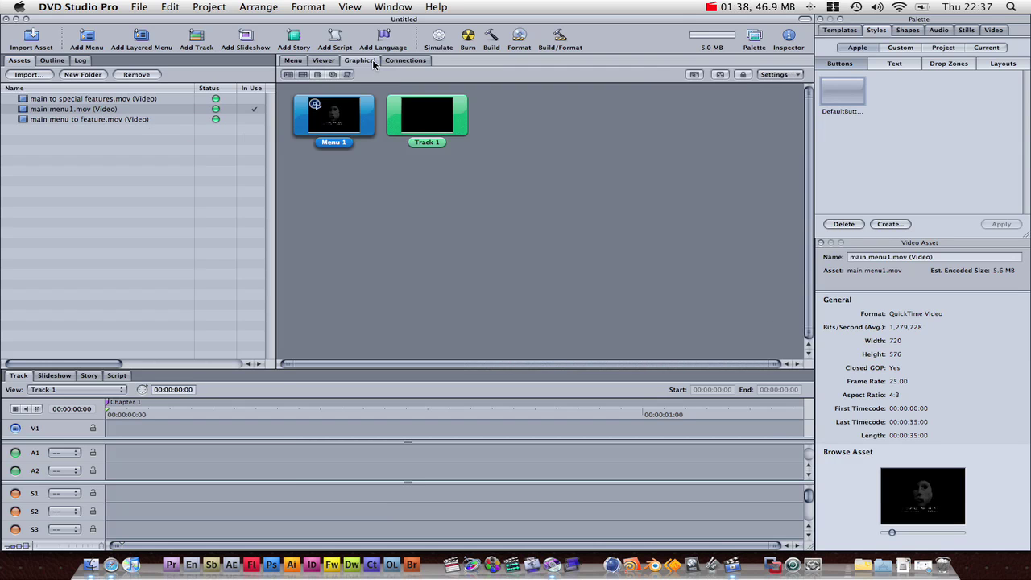
Set Menu 1's loop point to 00:00:04:08 and its end to 00:00:35:00
click(351, 116)
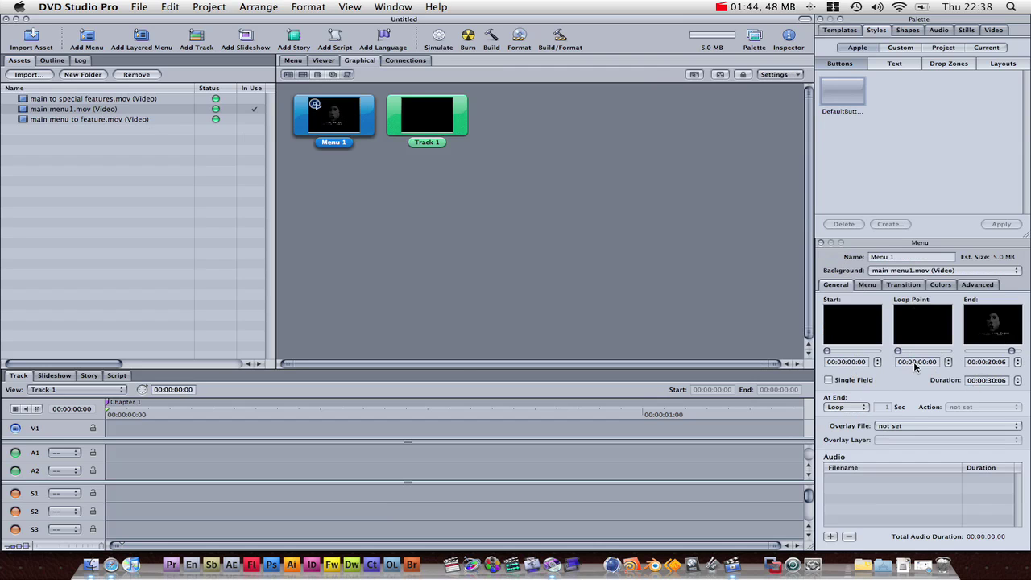
drag(897, 351, 905, 353)
drag(1013, 352, 1027, 354)
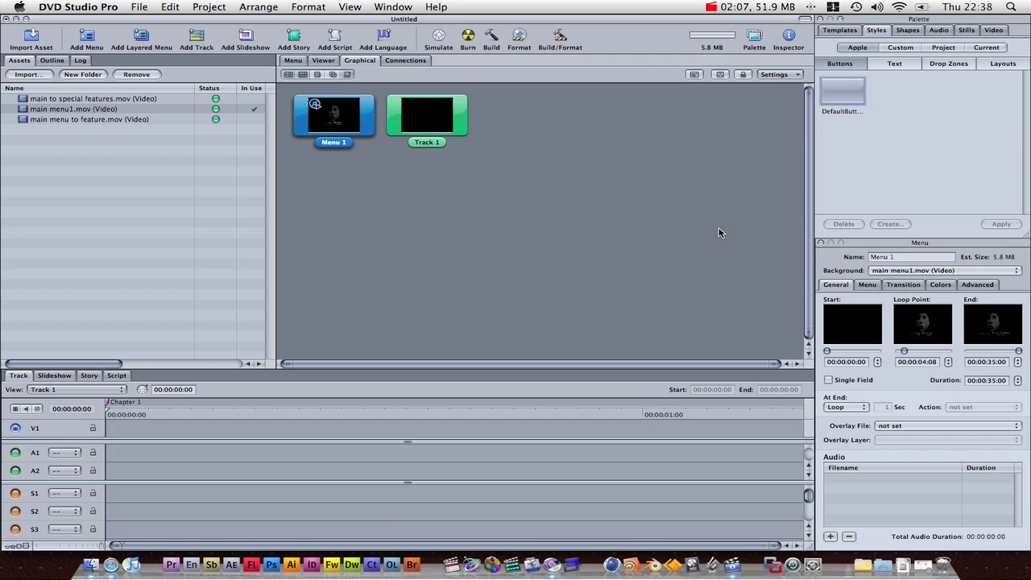
click(895, 257)
key(BackSpace)
key(BackSpace)
Set the transition type of Menu 1 to Video Transition
click(900, 285)
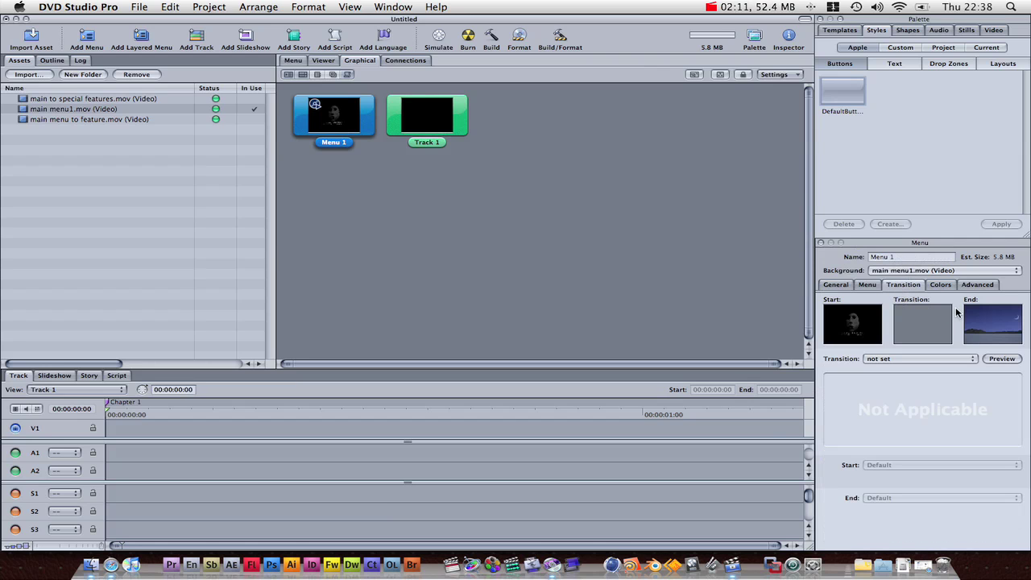
click(904, 359)
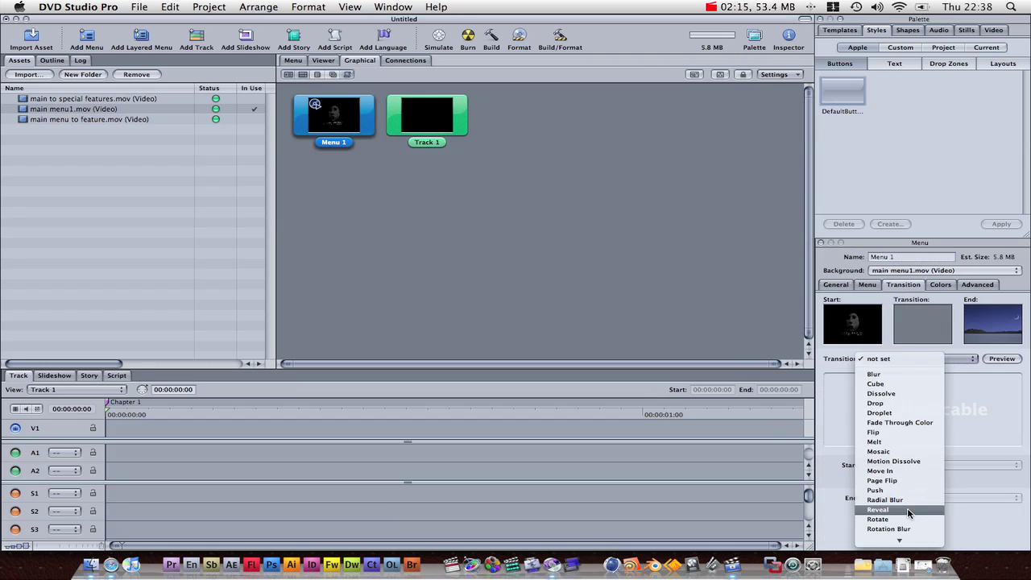
scroll(910, 420, down, 2)
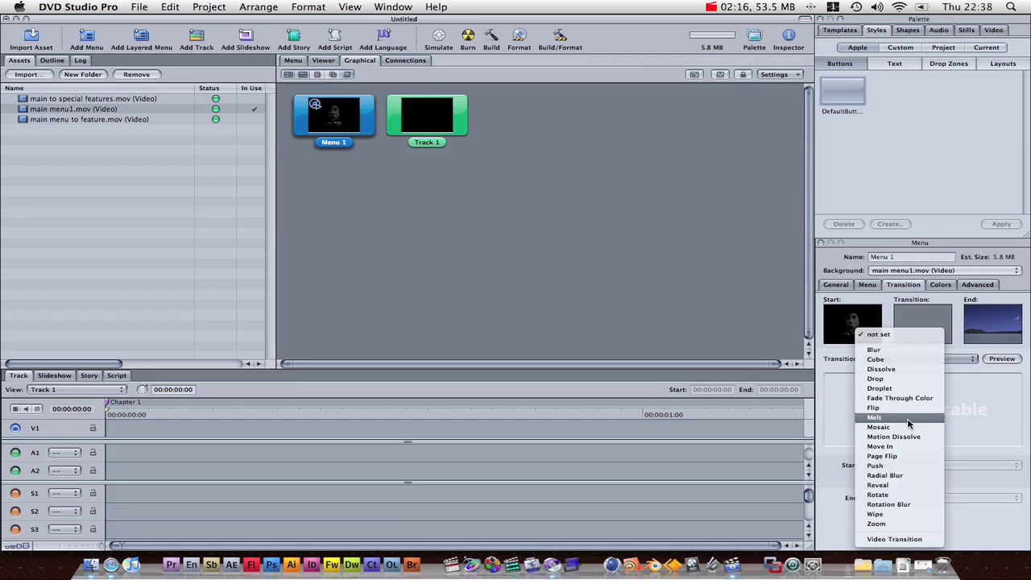
click(920, 539)
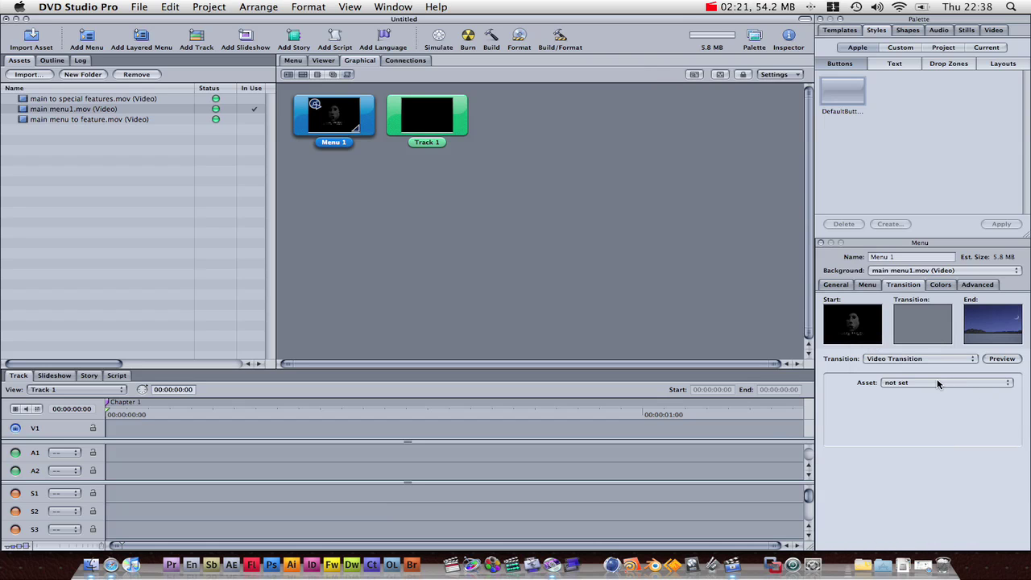
Preview main menu to feature.mov and choose it as the asset for Menu 1's video transition
double_click(57, 121)
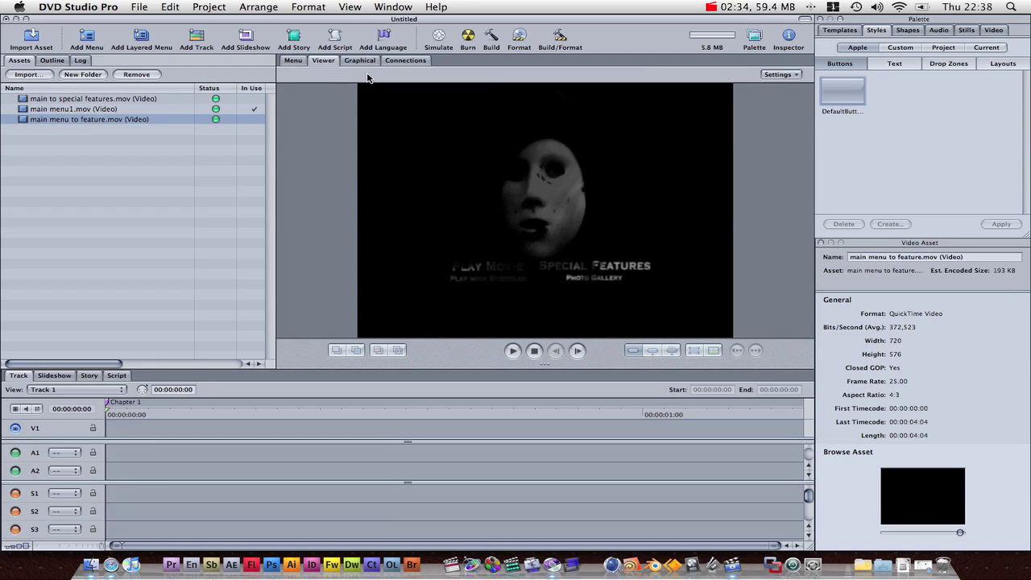
click(370, 62)
click(357, 114)
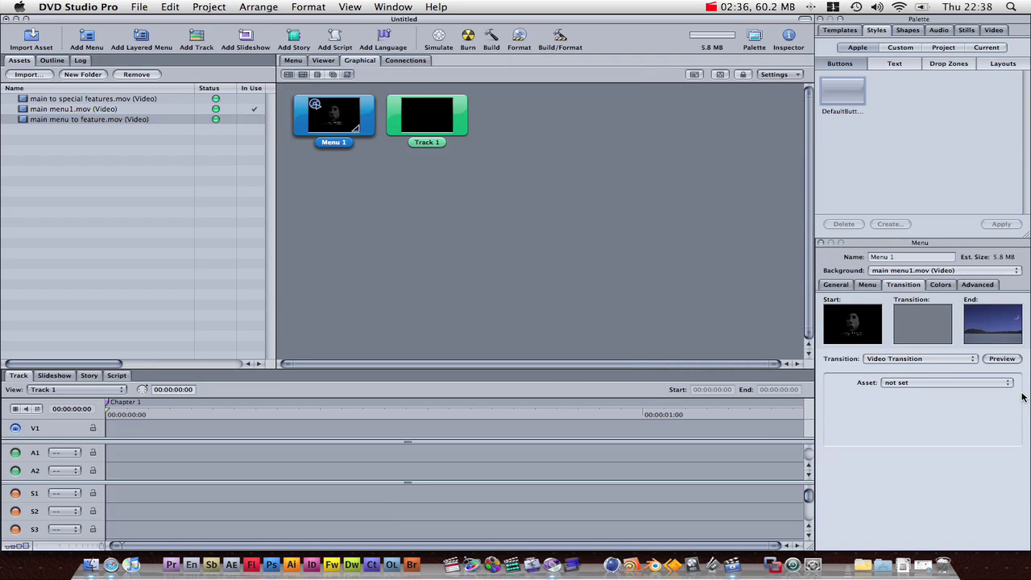
click(896, 385)
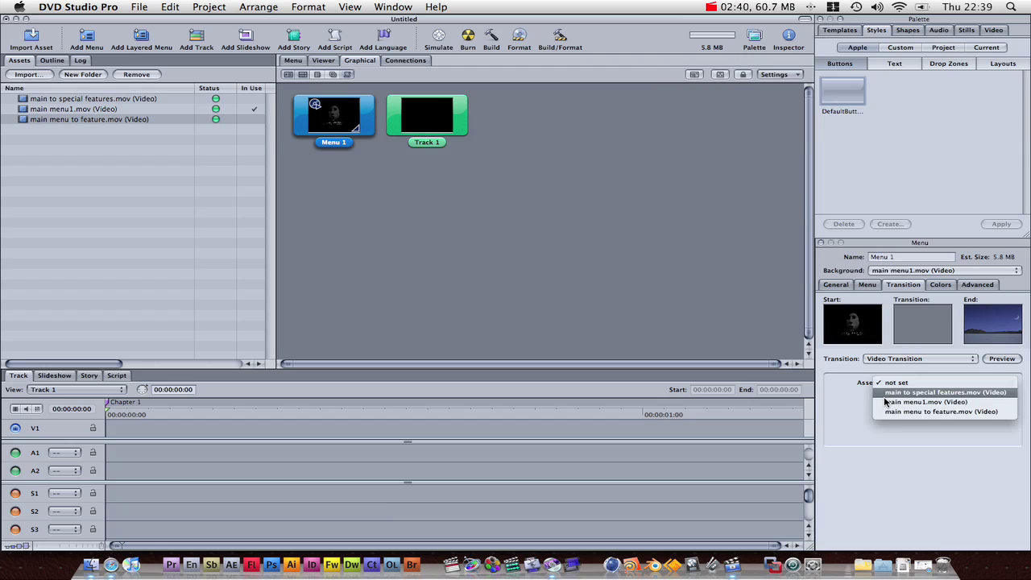
click(891, 413)
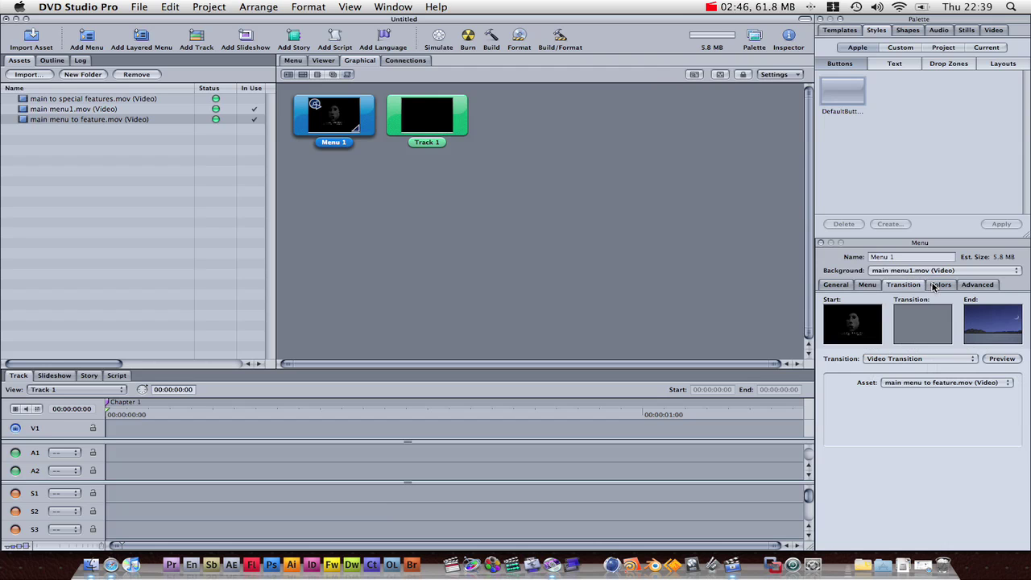
Show Menu 1 on the menu canvas and set its display mode to 16:9 Letterbox
click(842, 287)
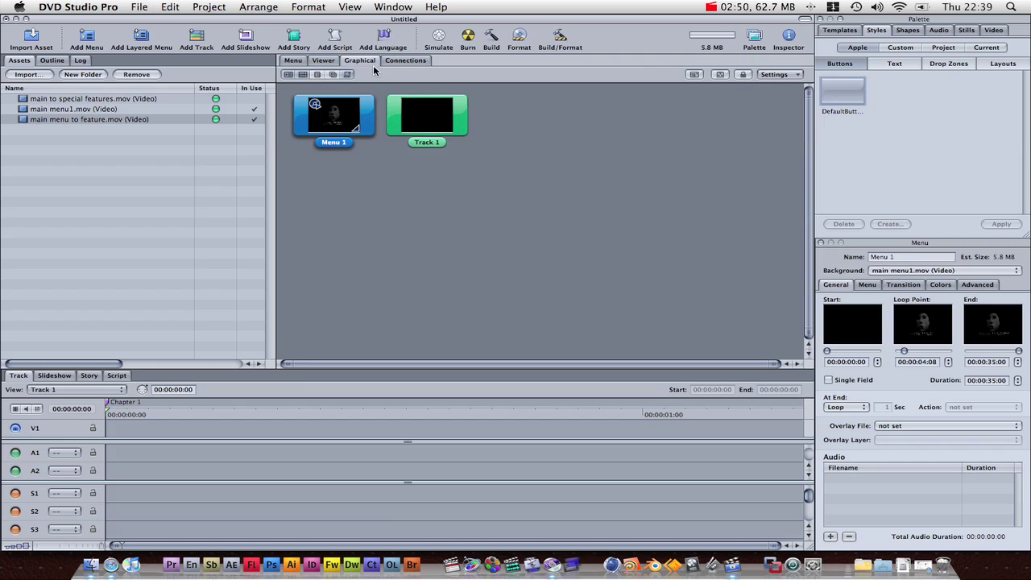
click(293, 61)
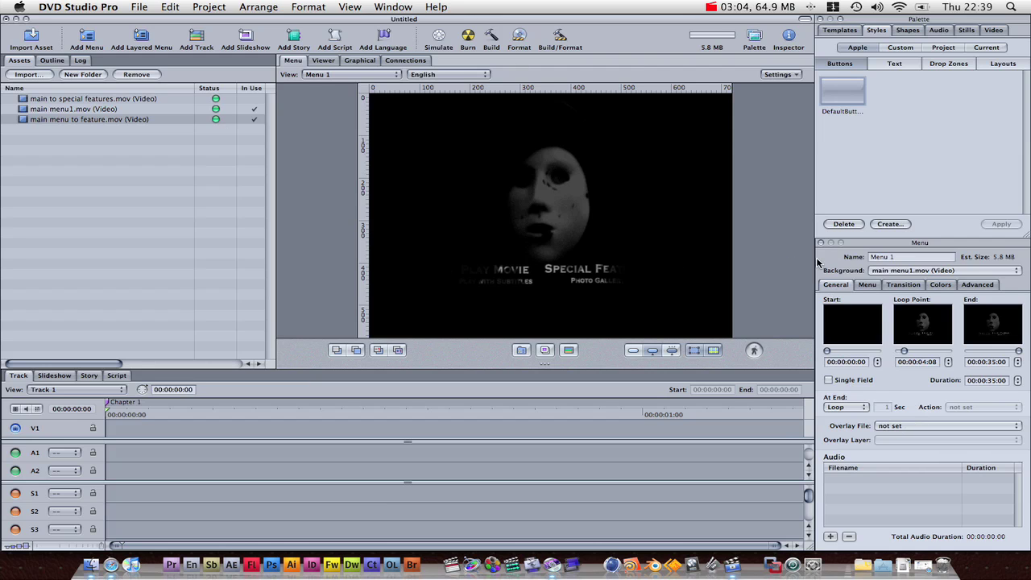
click(868, 285)
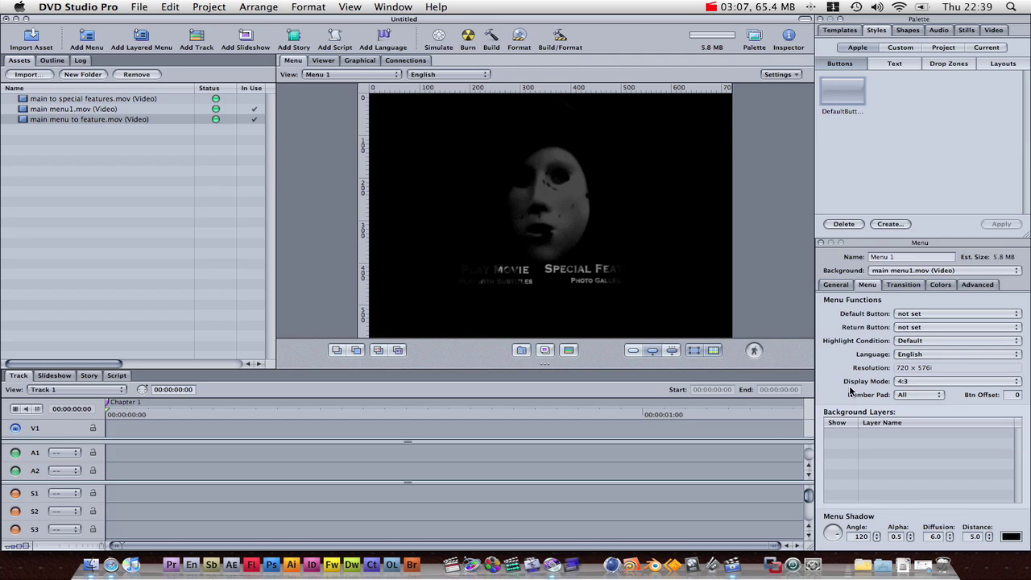
click(926, 382)
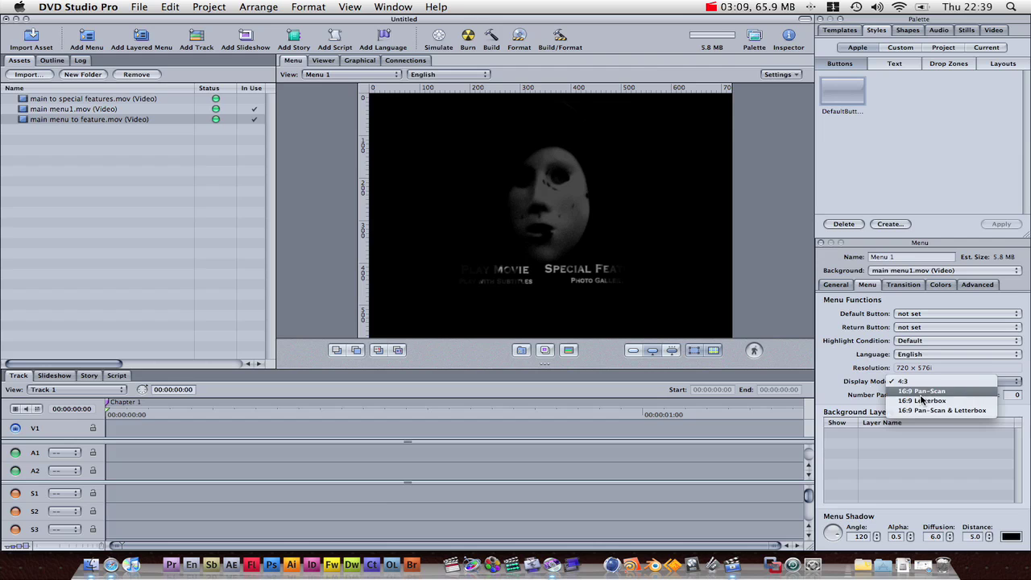
click(912, 403)
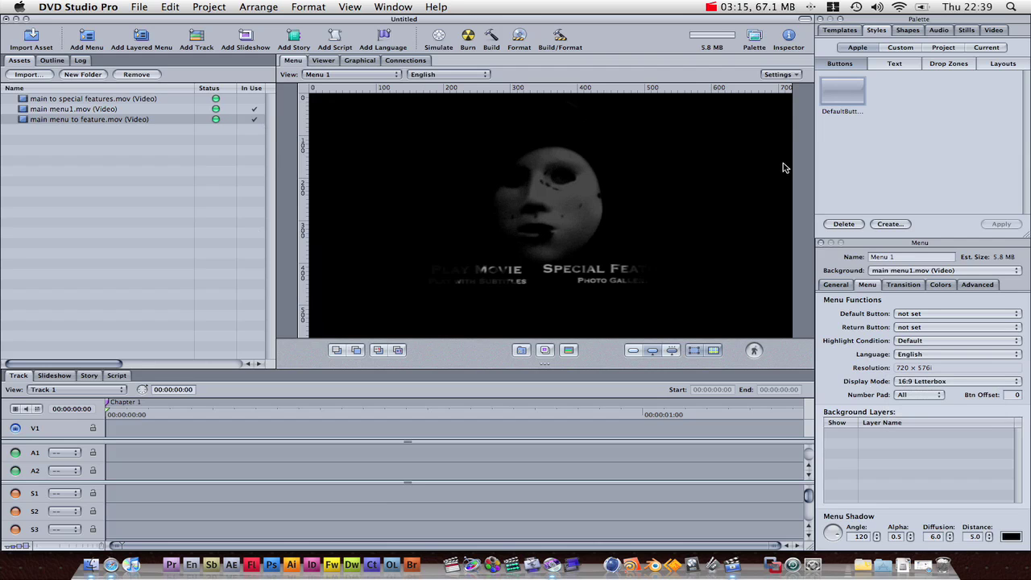
Add a button with the default Apple style over the Play Movie text on Menu 1 and select it
click(857, 50)
click(852, 65)
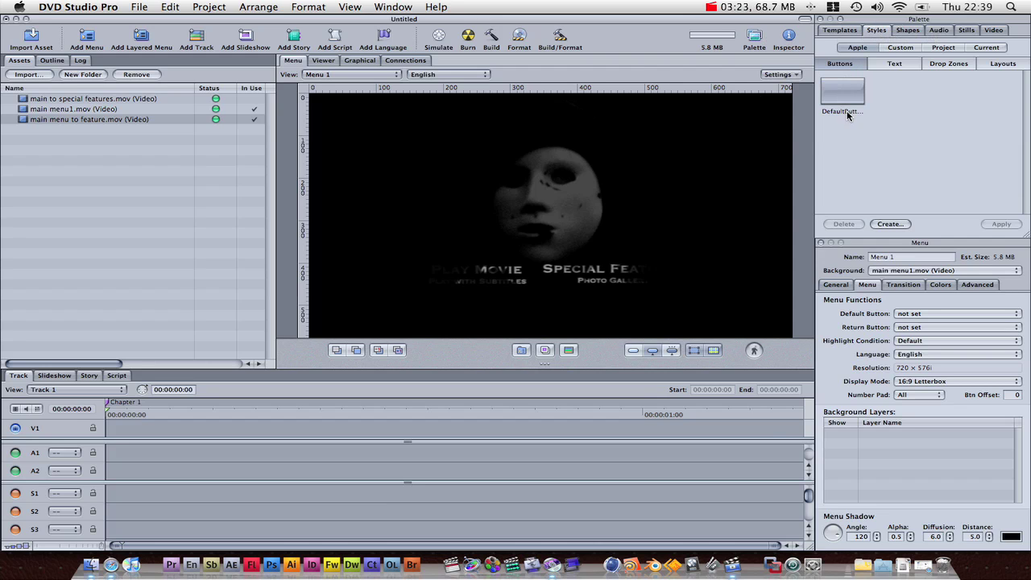
drag(857, 96, 481, 265)
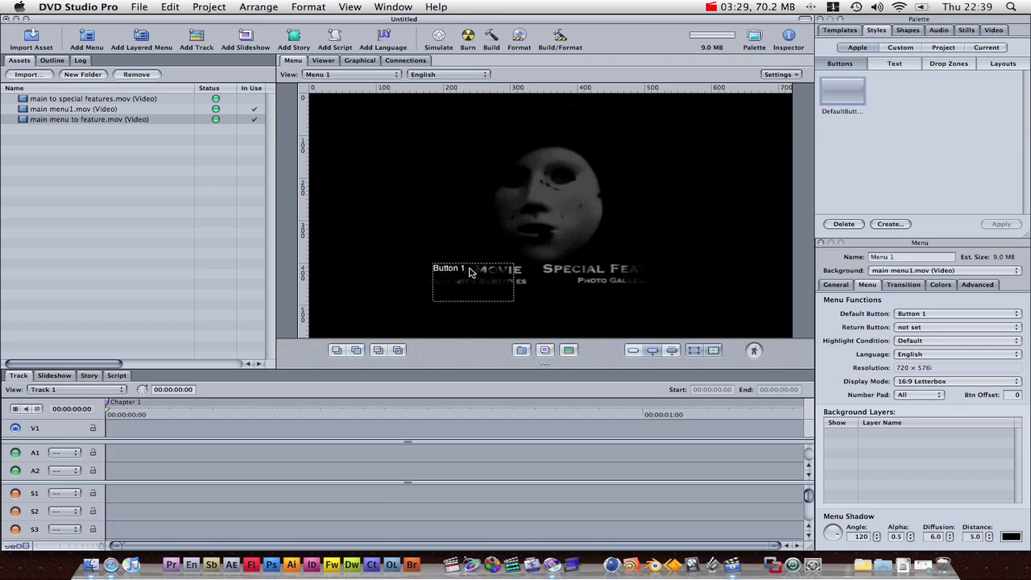
click(472, 296)
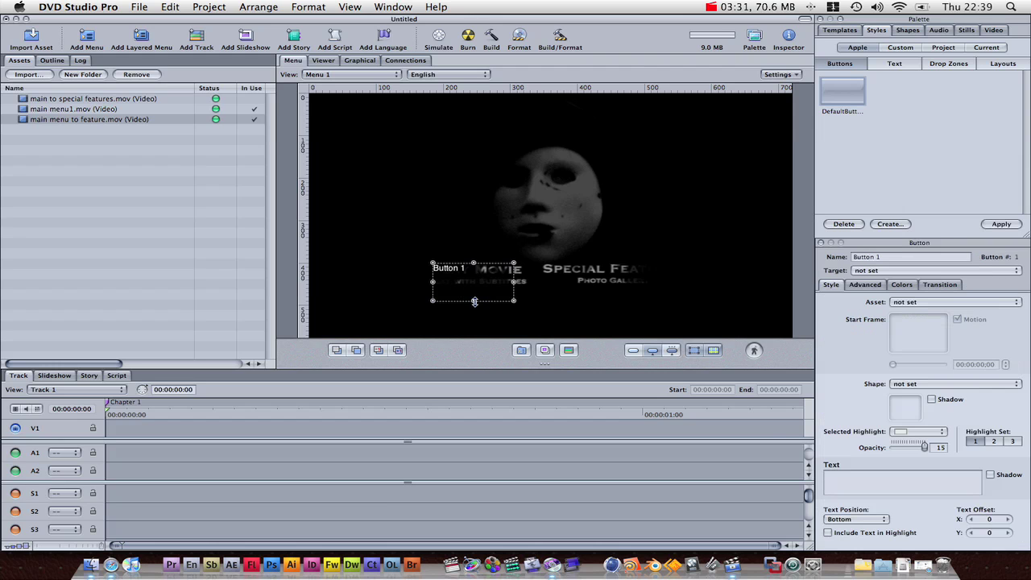
Fit the first button around the Play Movie text, then duplicate it and fit the copy over Special Features
drag(474, 301, 528, 269)
drag(434, 269, 405, 268)
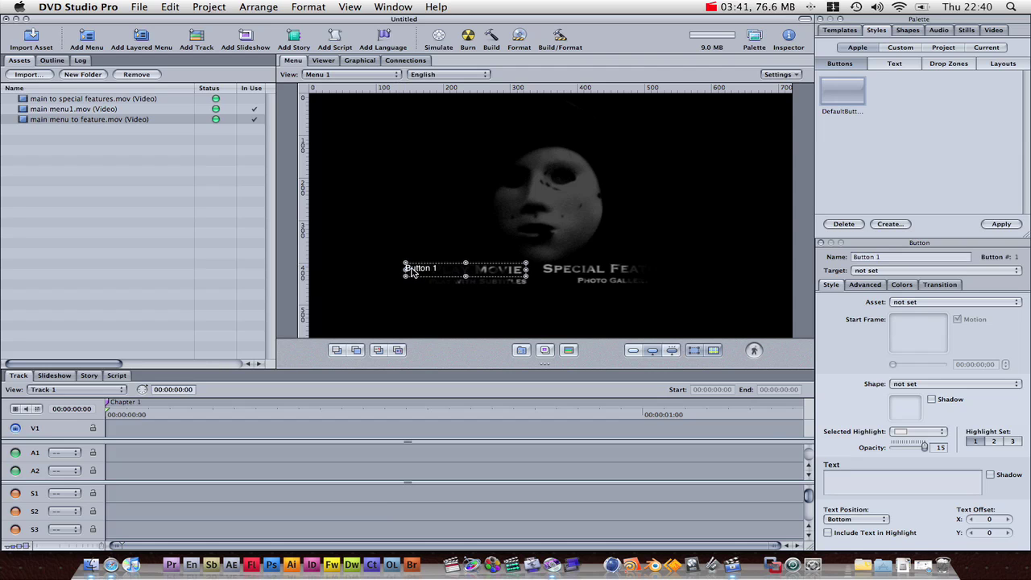
key(super+d)
drag(495, 282, 648, 277)
Add two more duplicate buttons, sized to cover the Photo Gallery and Play with Subtitles text
key(super+d)
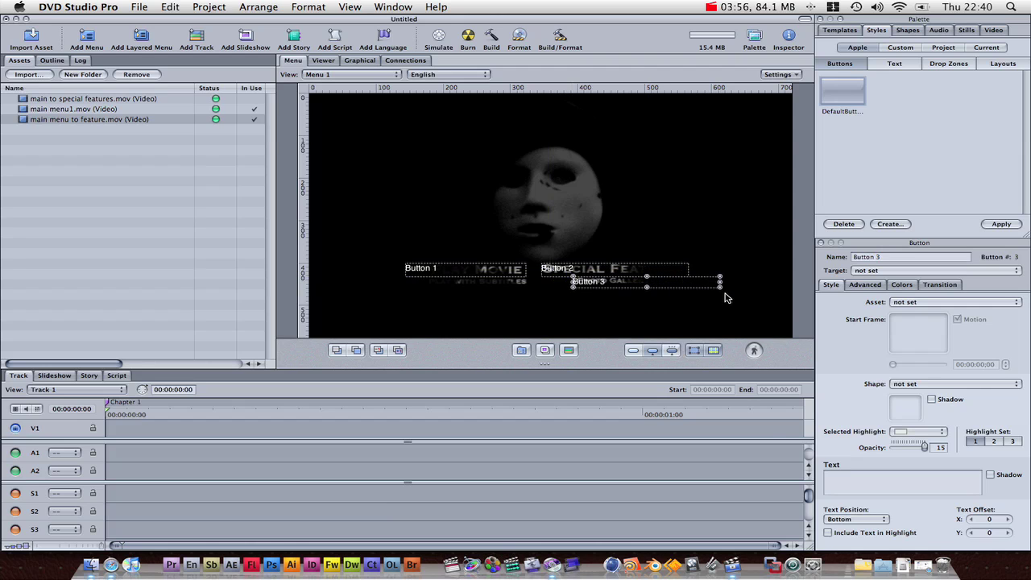
drag(720, 286, 505, 288)
key(super+d)
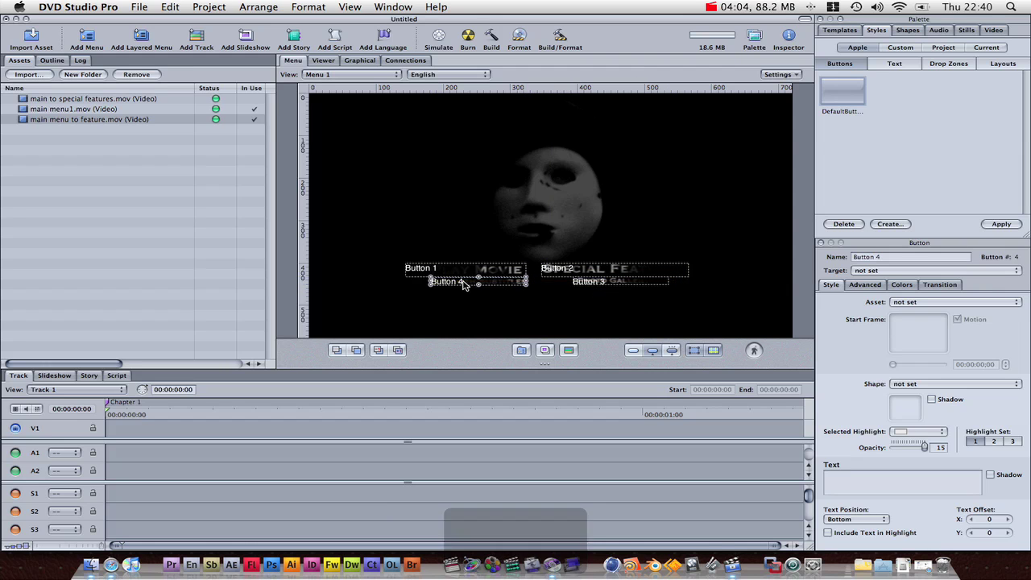
drag(430, 281, 407, 287)
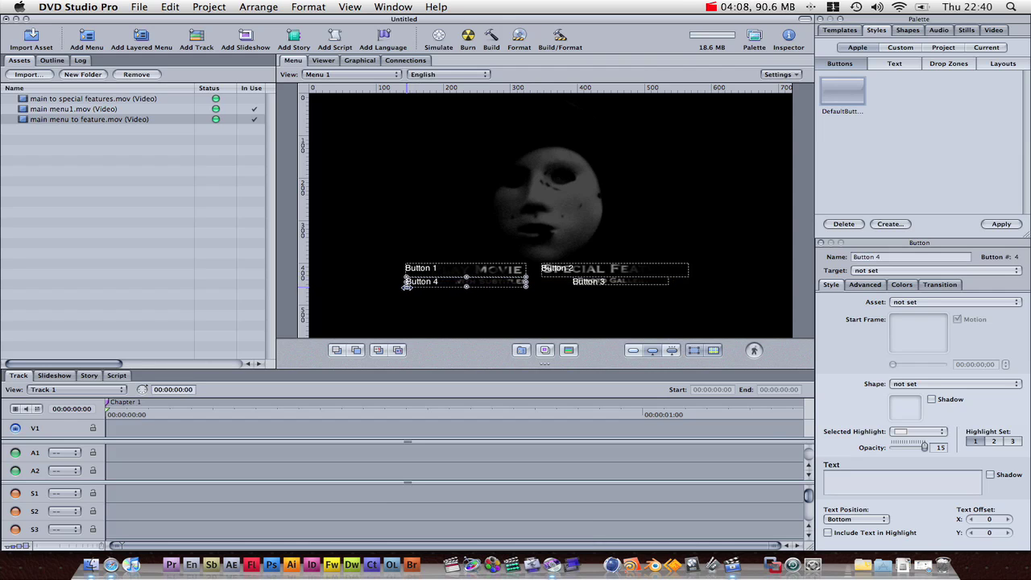
Rename the button over Play Movie as "play movie" and the one over Special Features as "special features"
click(448, 271)
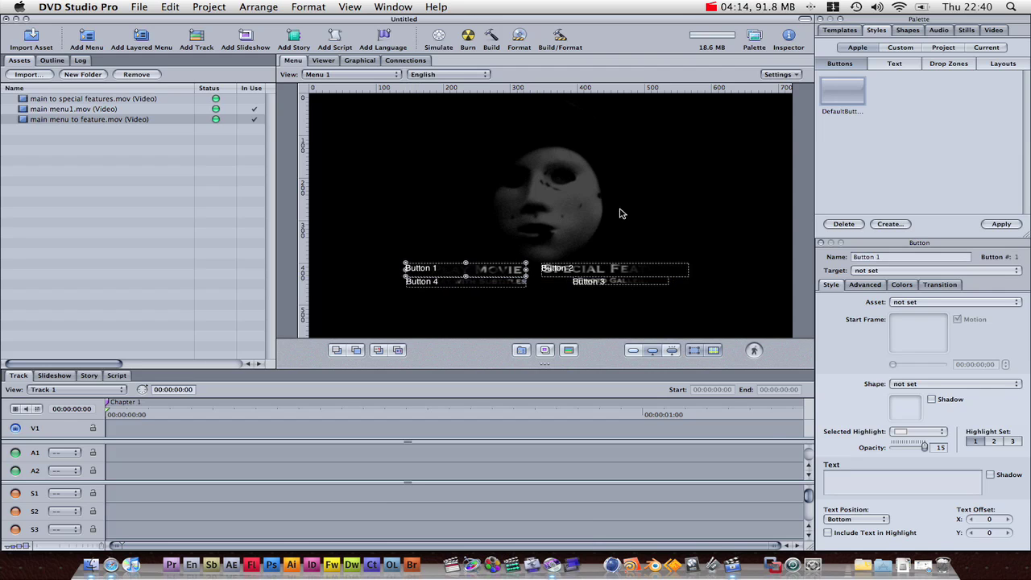
click(870, 257)
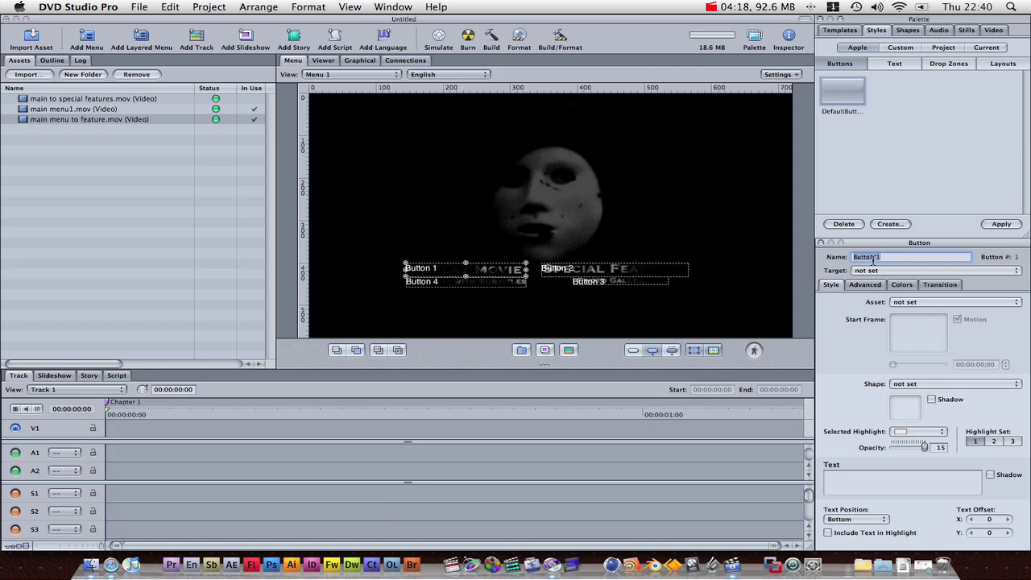
text(play movie)
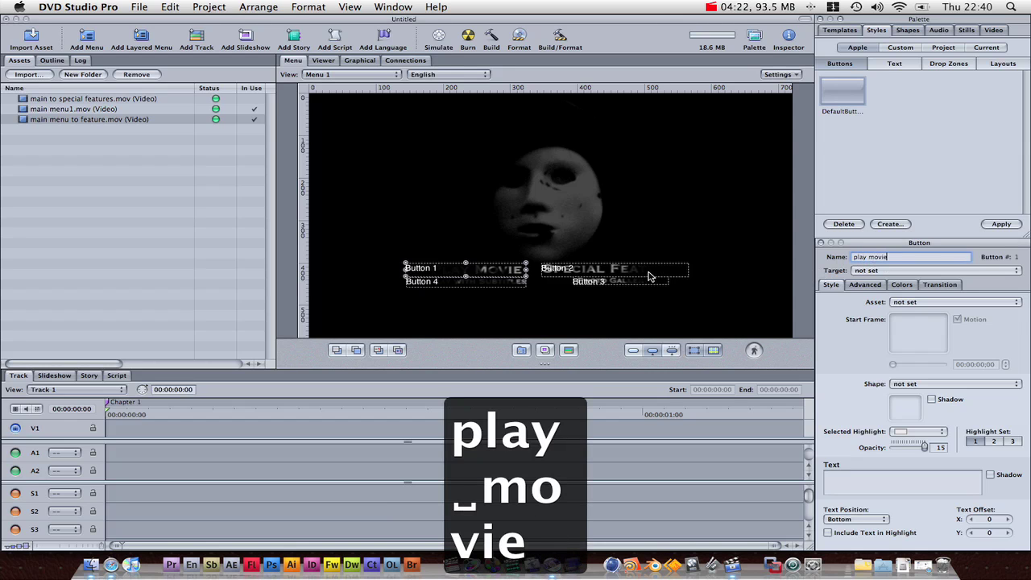
click(582, 270)
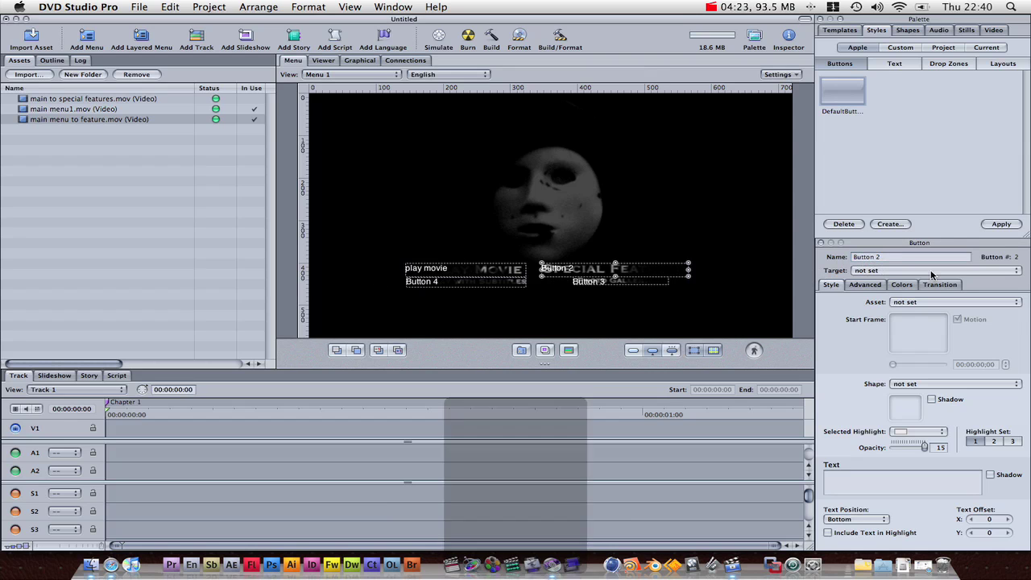
triple_click(882, 260)
text(s)
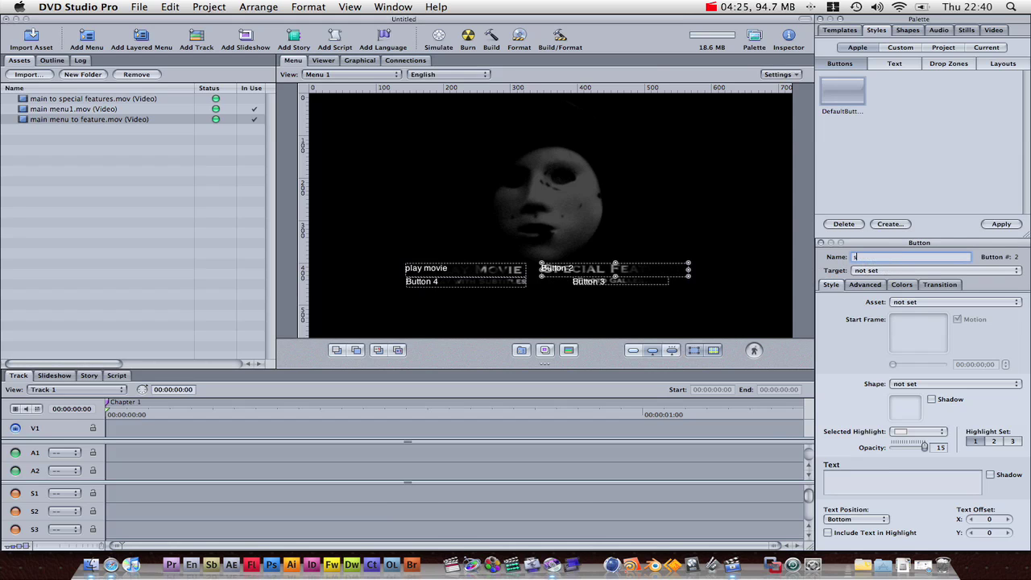
text(pecial features)
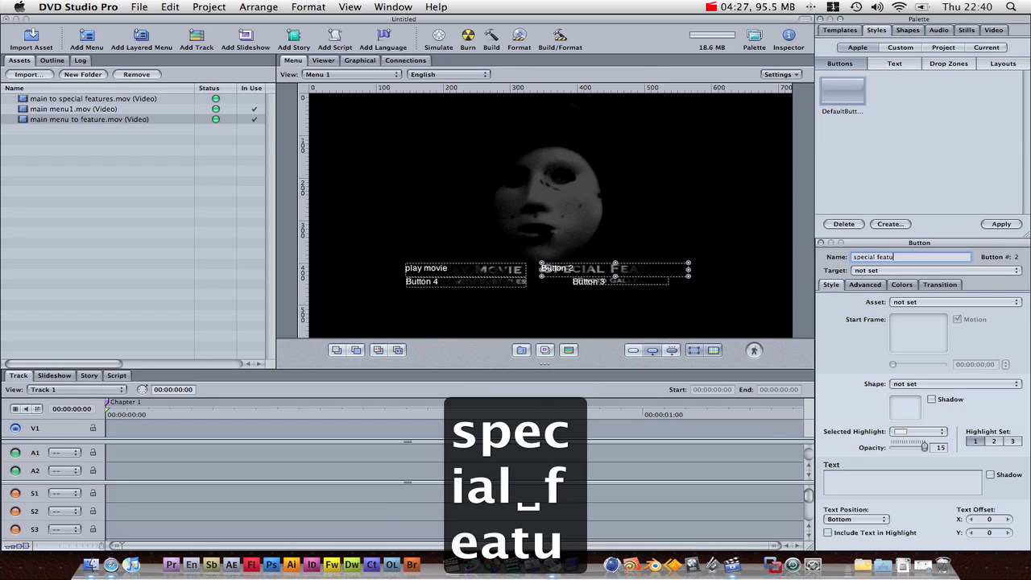
Rename the button over the Play with Subtitles text as "play with subtitles"
click(497, 284)
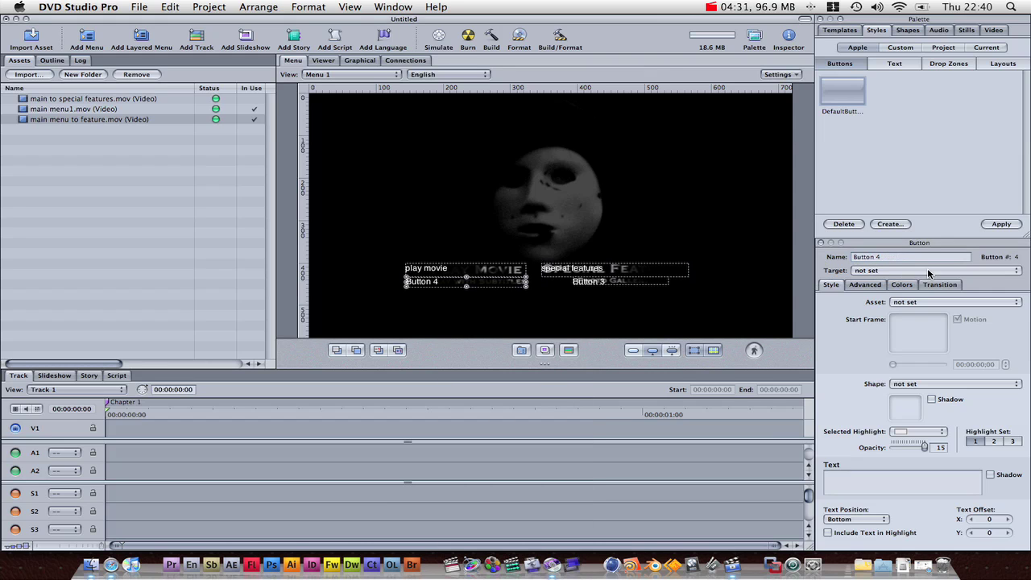
triple_click(878, 257)
text(pla)
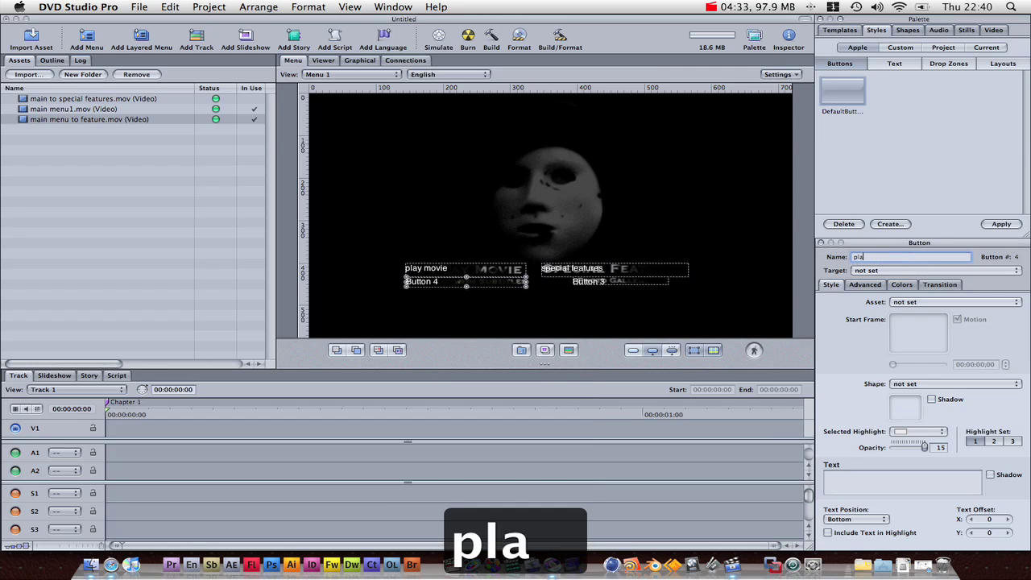
text(y with )
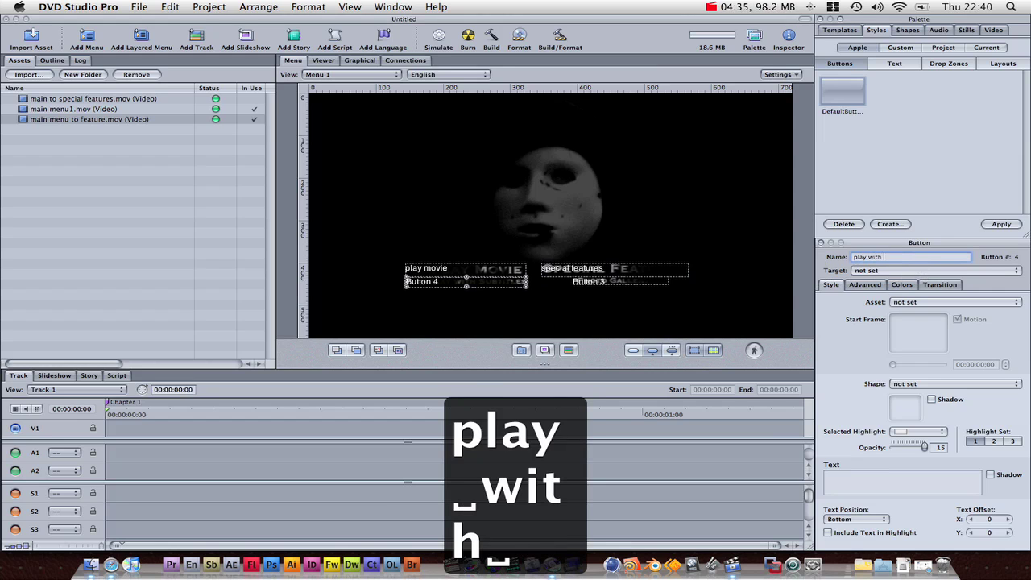
text(subtitles)
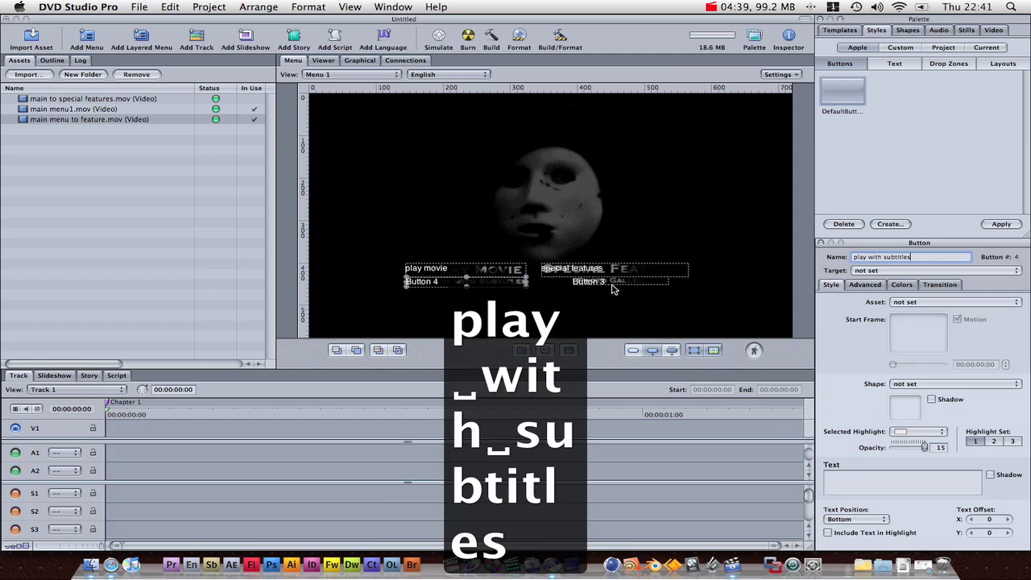
Rename the button over the Photo Gallery text as "photo gallery"
click(612, 288)
click(897, 258)
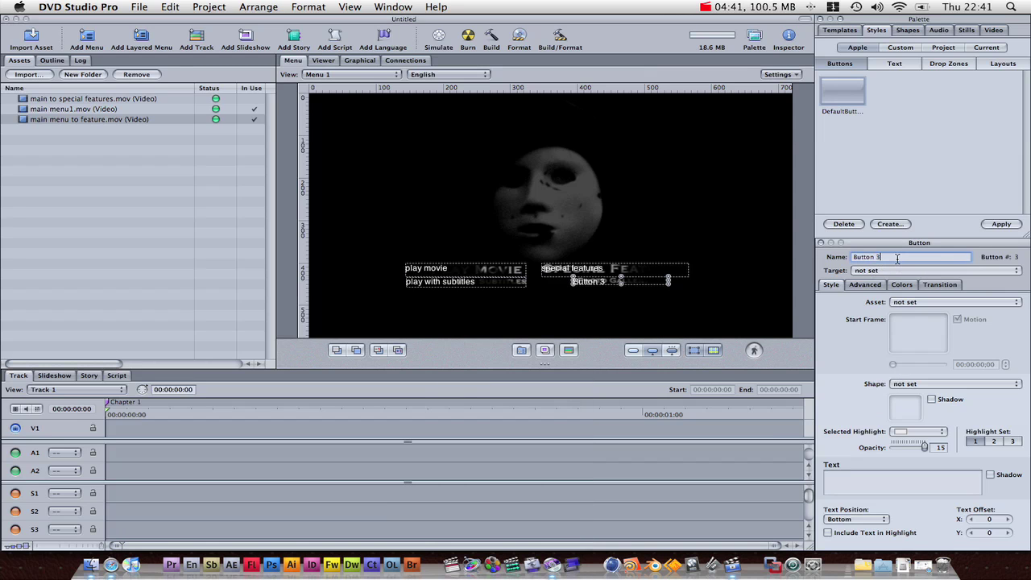
triple_click(897, 258)
text(photo)
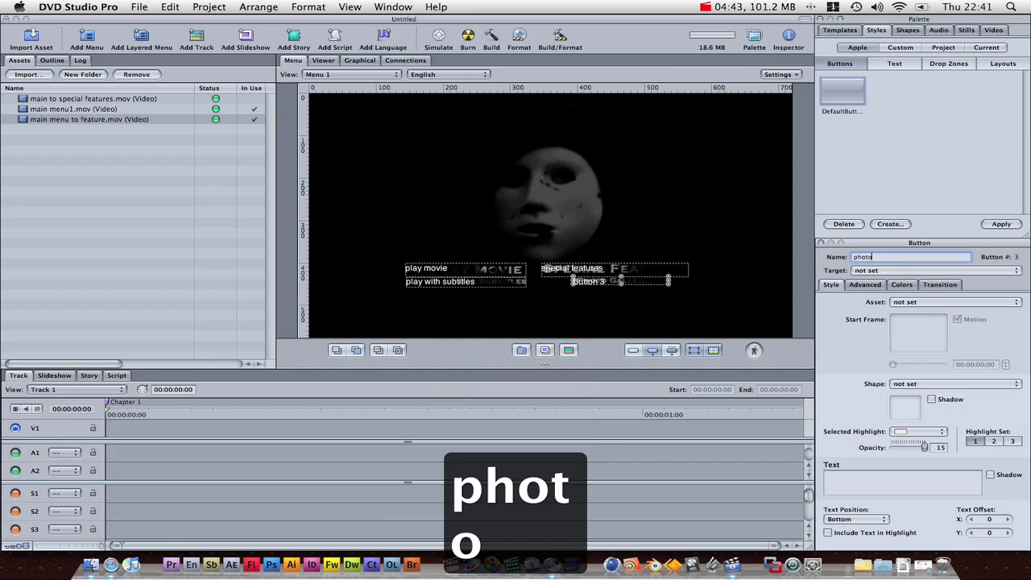
text( gallery)
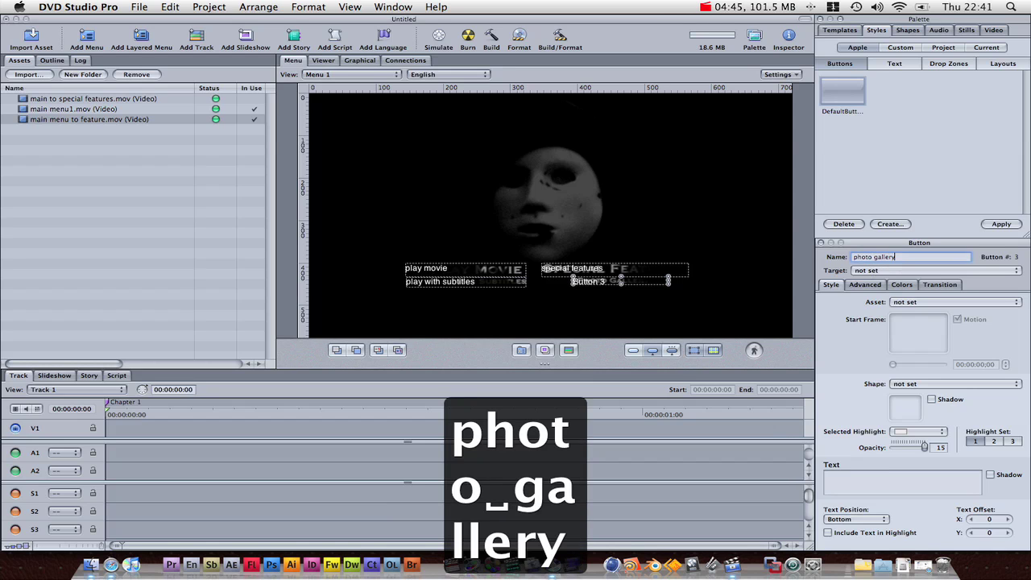
click(833, 189)
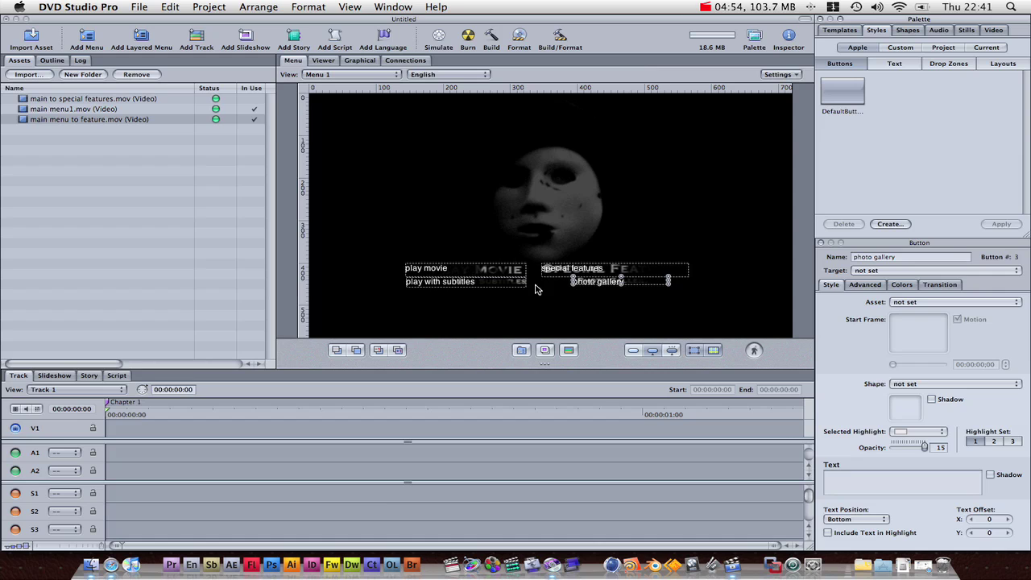
Give the play movie button the Apple SimpleButton shape and a yellow selected highlight with opacity 3
click(461, 272)
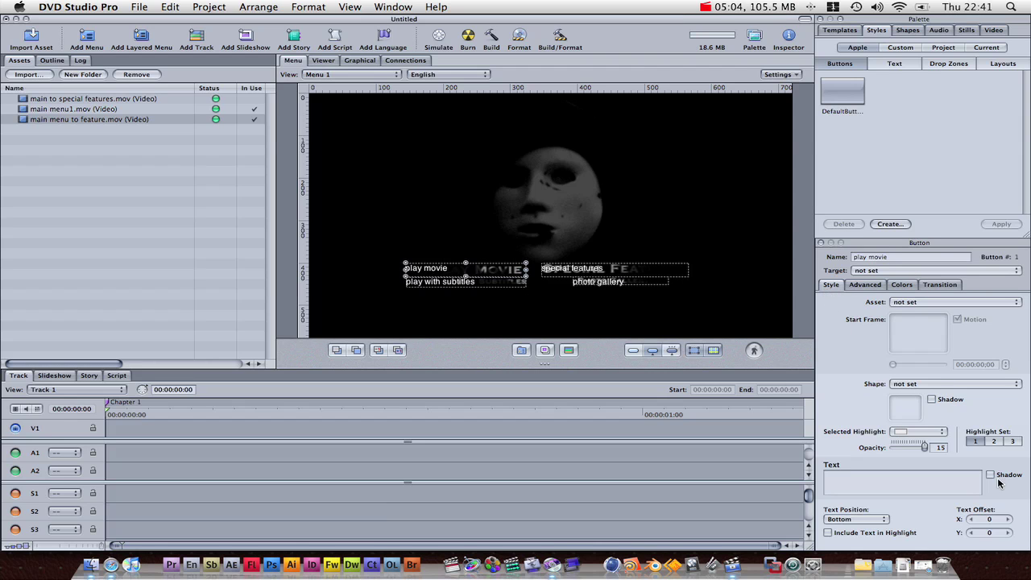
click(915, 435)
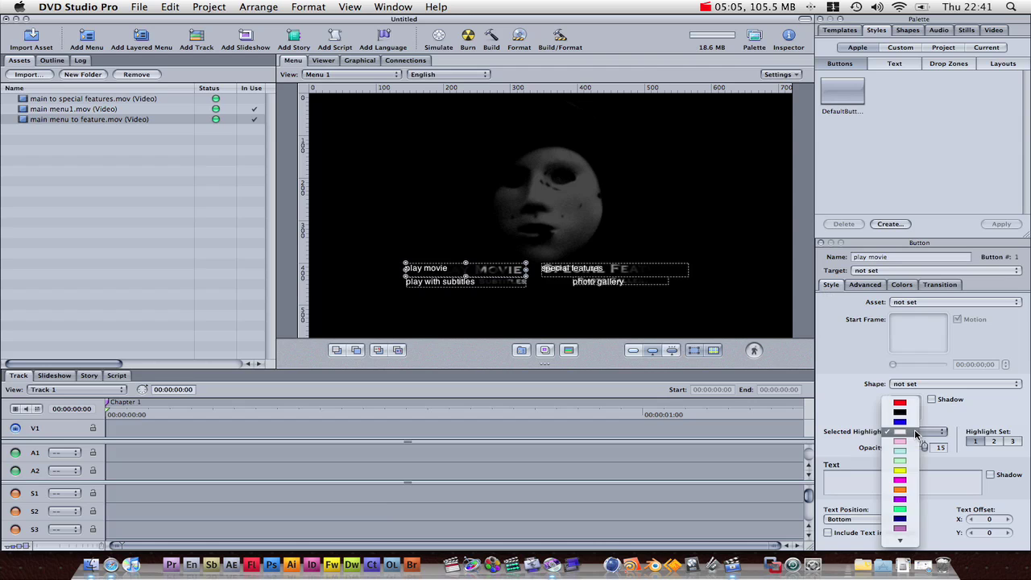
click(914, 472)
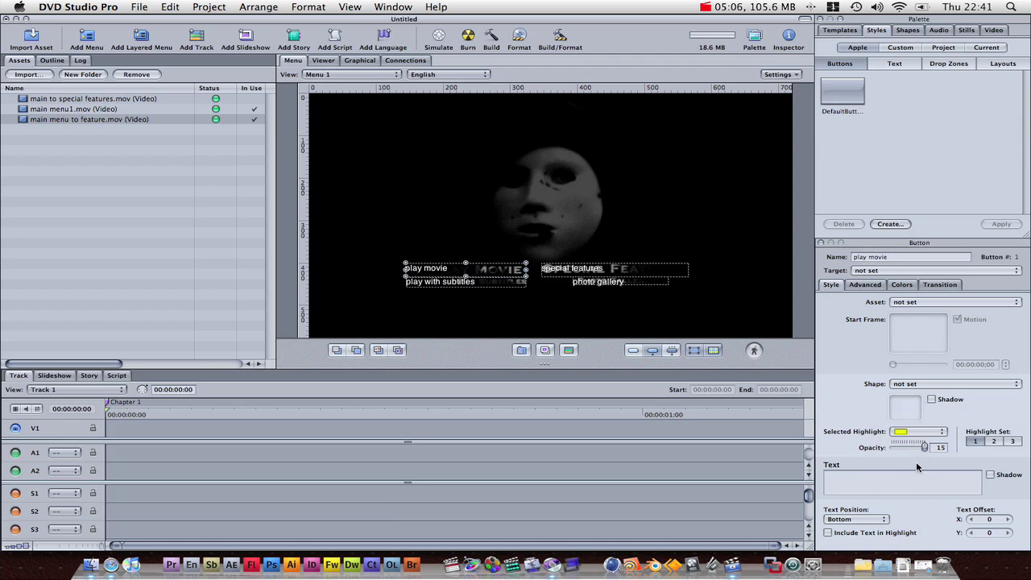
click(910, 386)
mouse_move(924, 396)
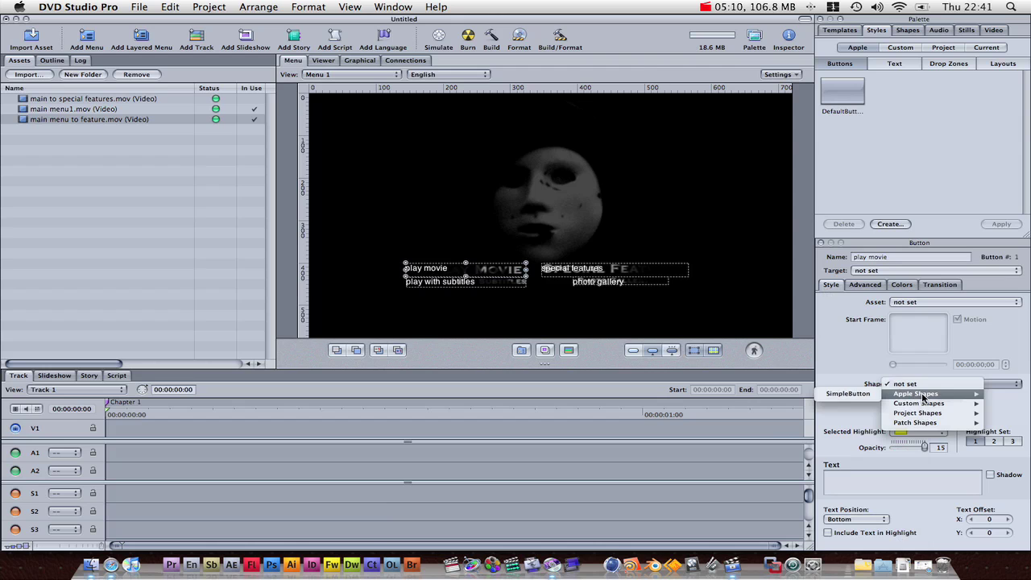
click(847, 394)
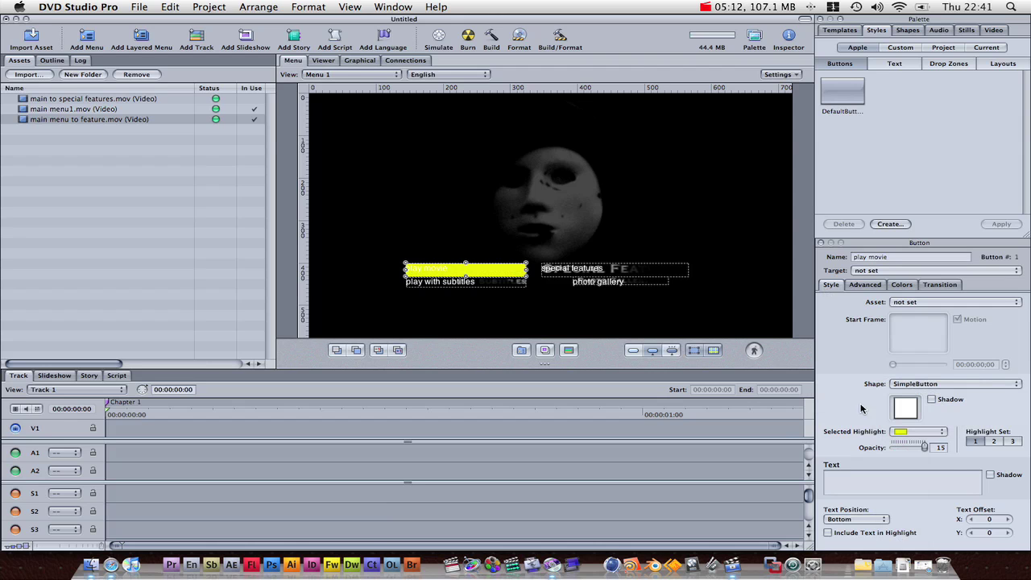
drag(926, 448, 900, 450)
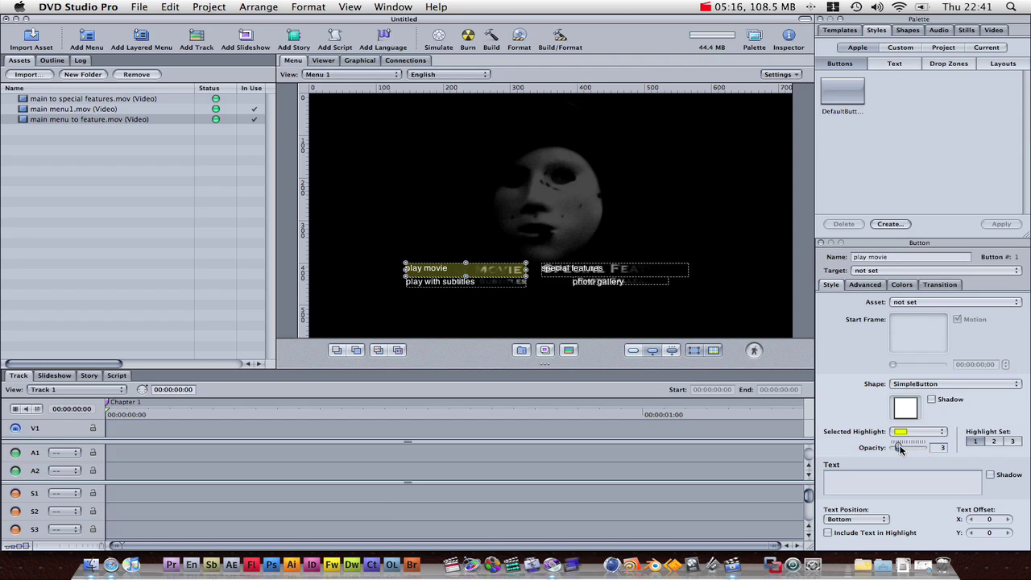
Set the shape of the special features button to the Apple shape SimpleButton
click(641, 272)
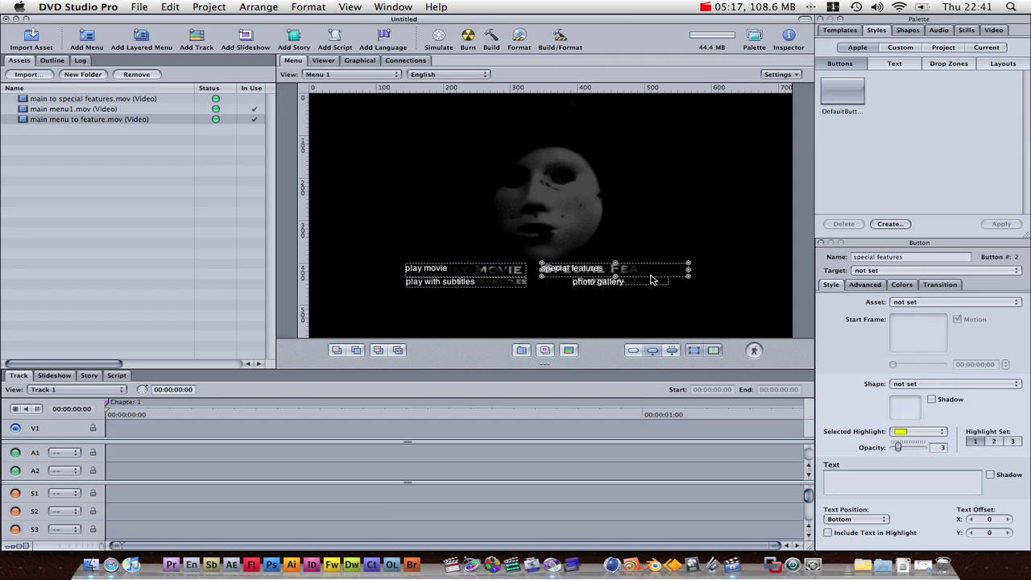
click(931, 384)
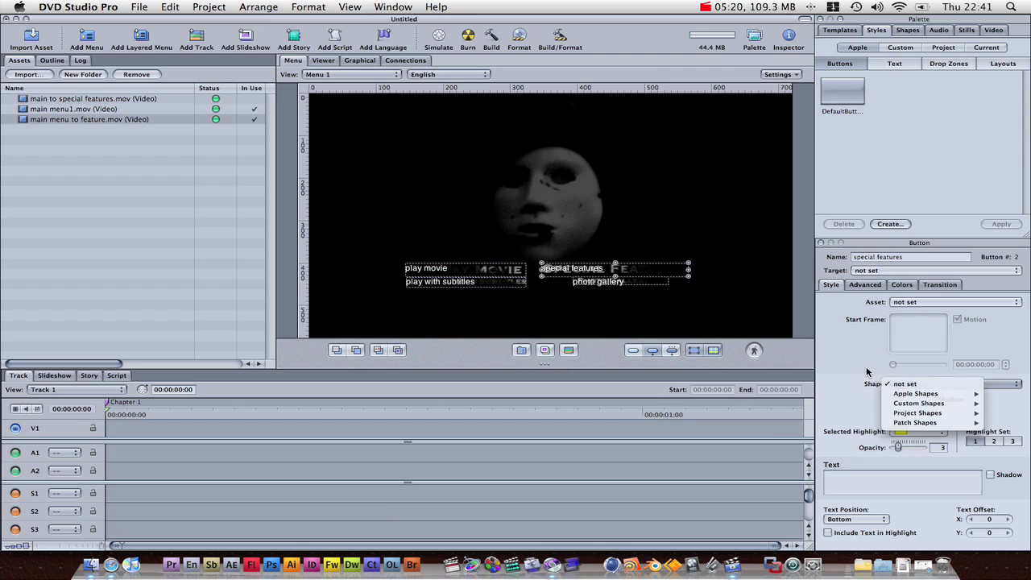
click(929, 385)
click(927, 385)
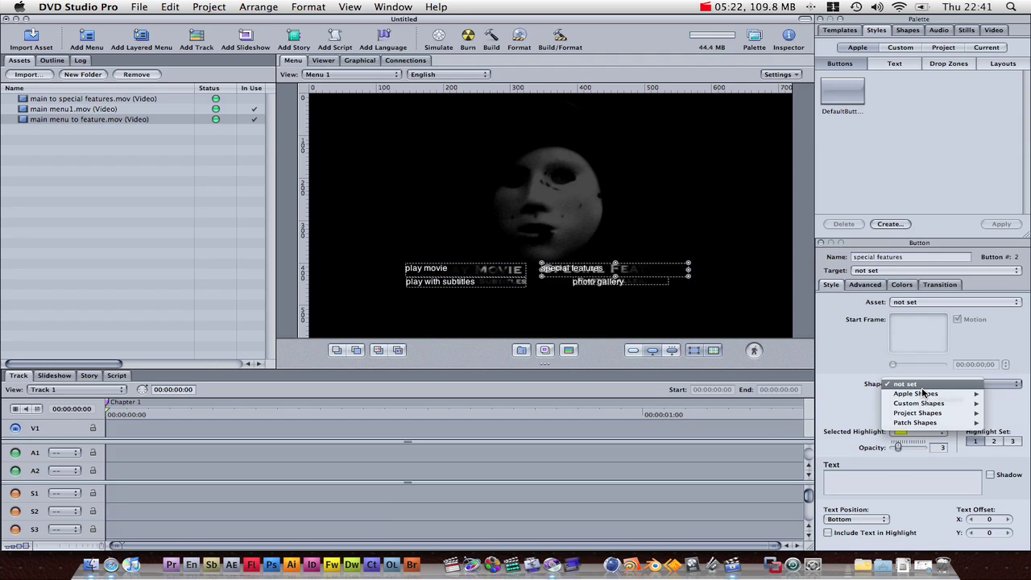
mouse_move(919, 394)
click(848, 393)
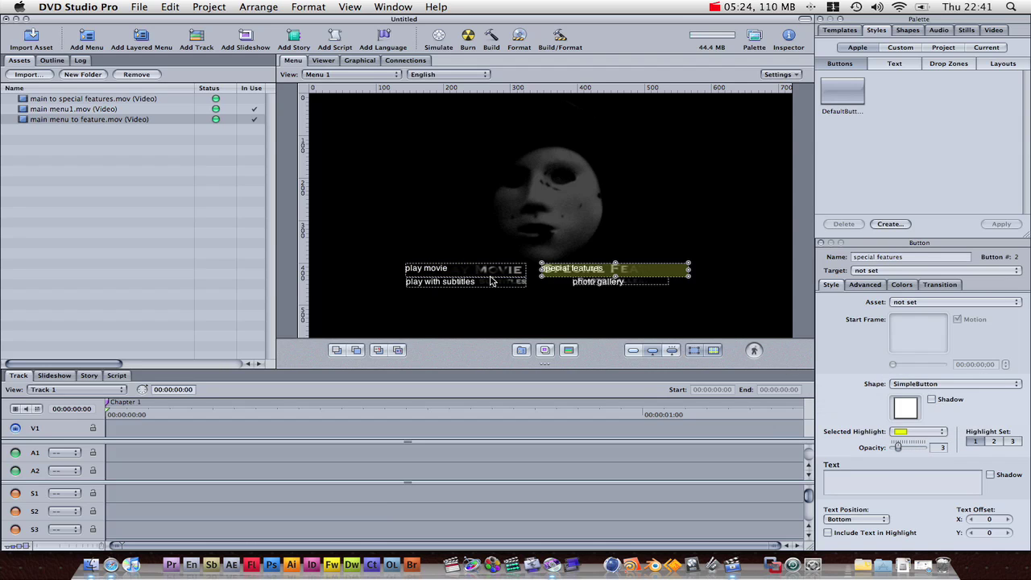
Apply the Apple SimpleButton shape to the play with subtitles and photo gallery buttons
click(486, 286)
click(936, 384)
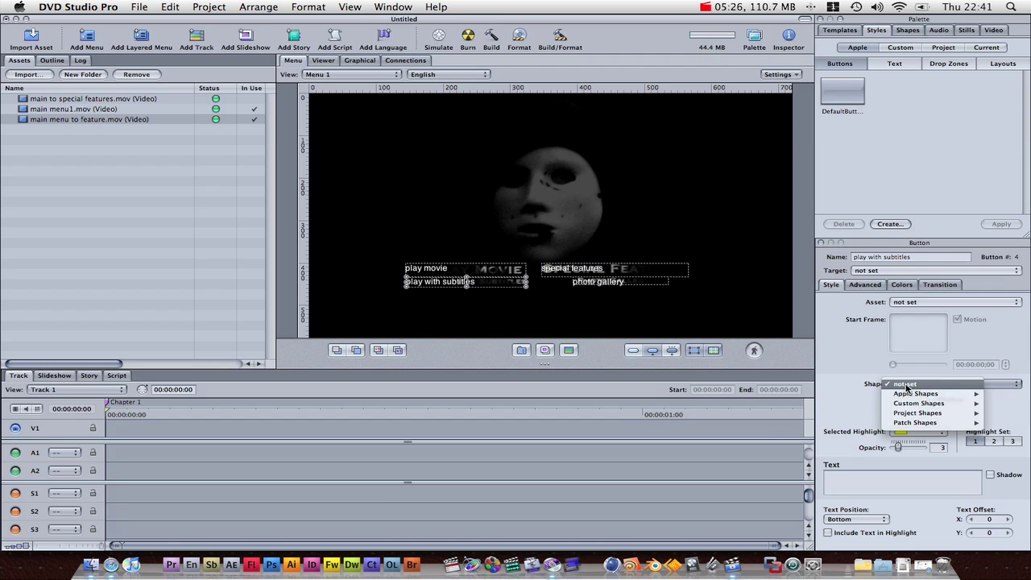
mouse_move(904, 395)
click(848, 393)
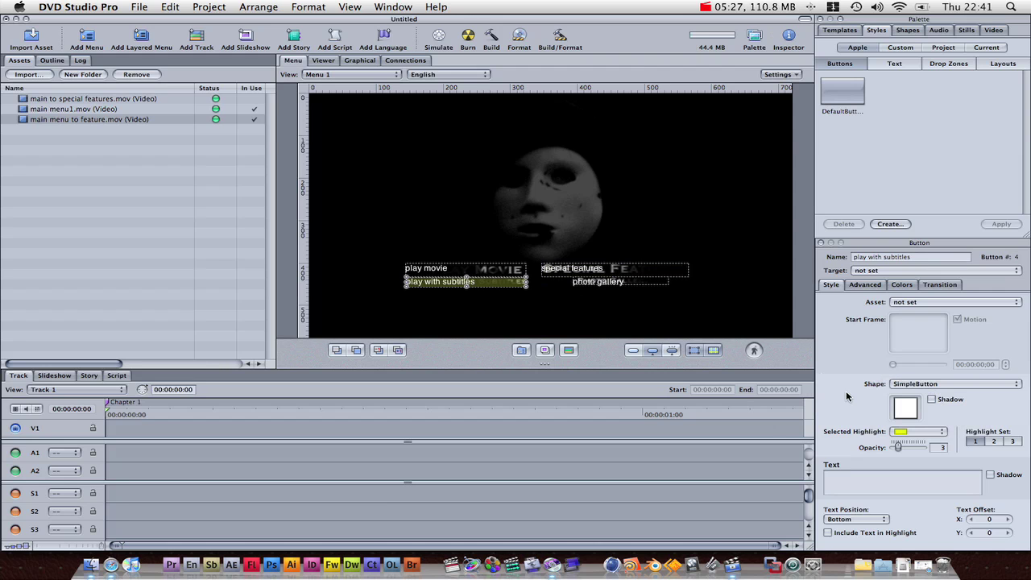
click(600, 282)
click(911, 387)
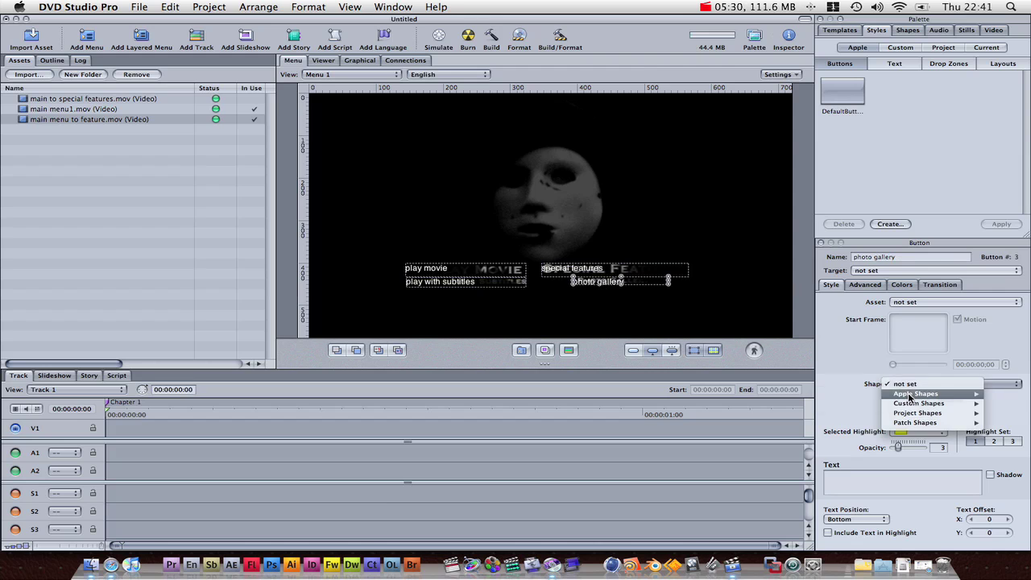
mouse_move(904, 395)
click(848, 393)
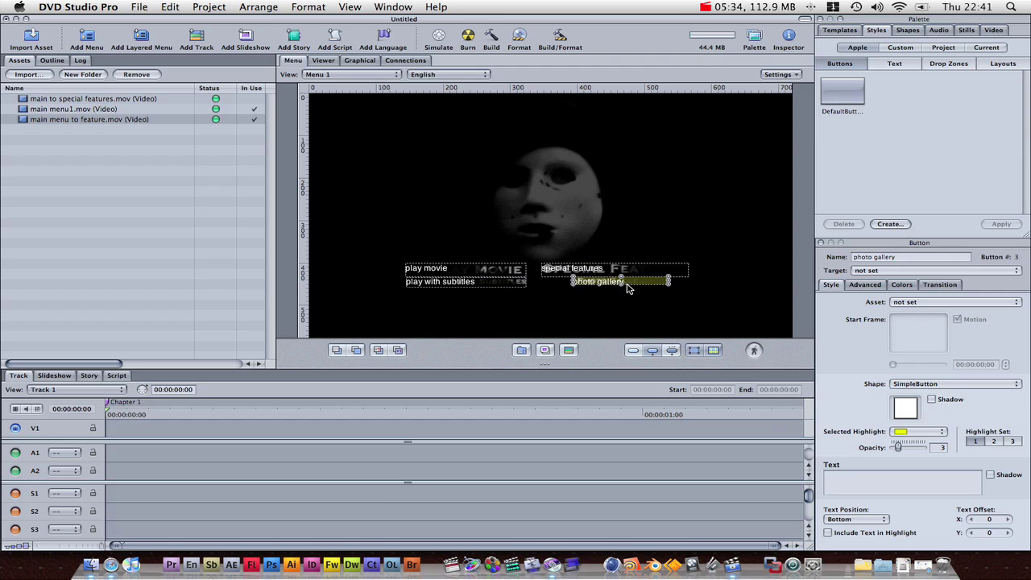
Select the special features button, preview main to special features.mov and return to the Menu 1 canvas
click(606, 271)
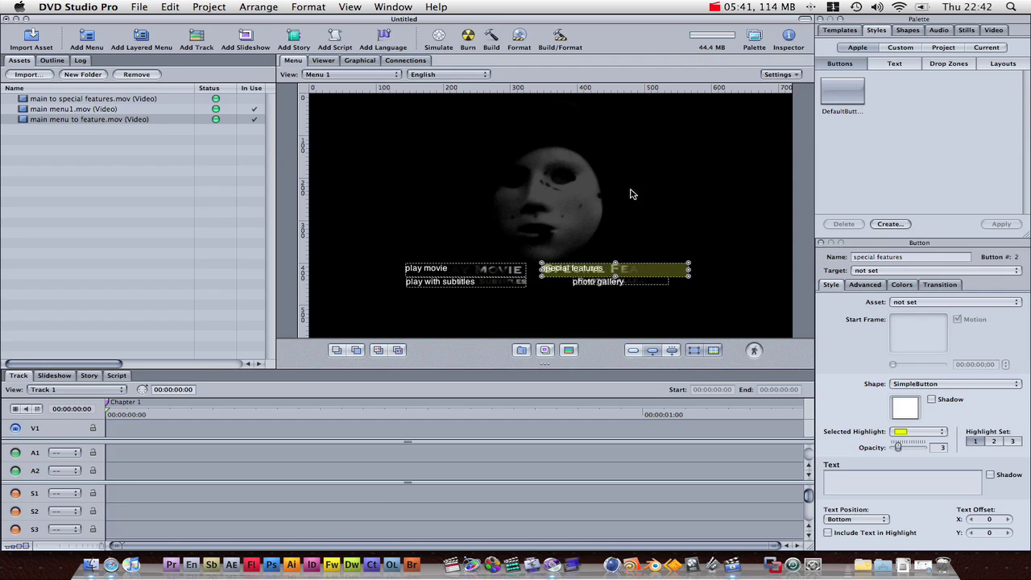
double_click(39, 98)
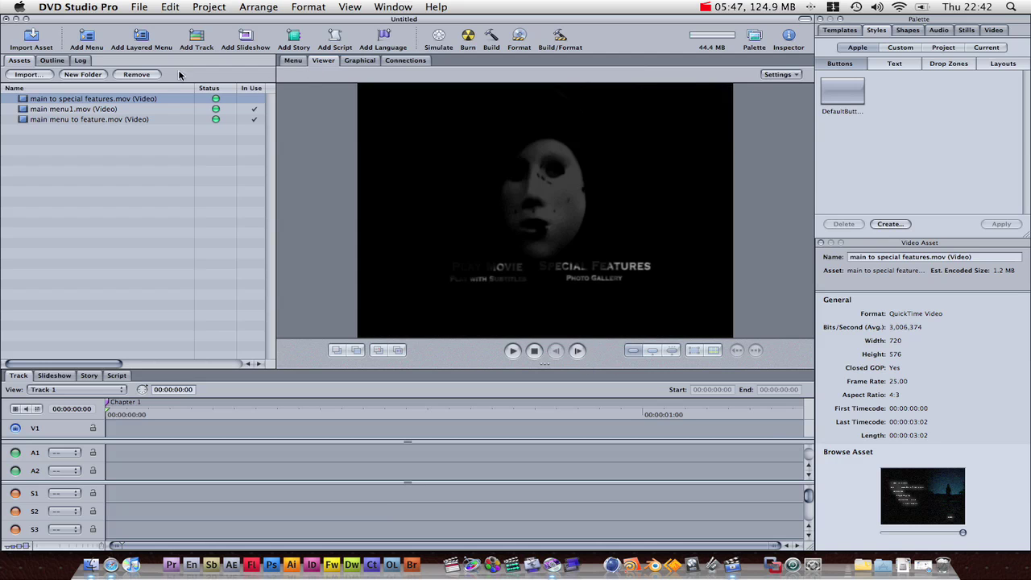
click(295, 61)
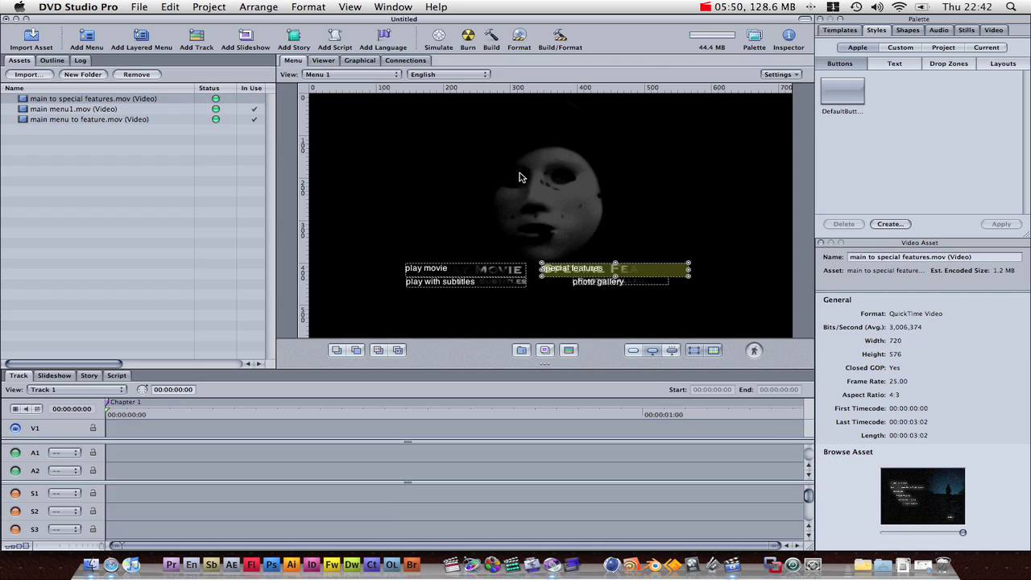
Give the special features button a Video Transition that uses the asset main to special features.mov
click(616, 274)
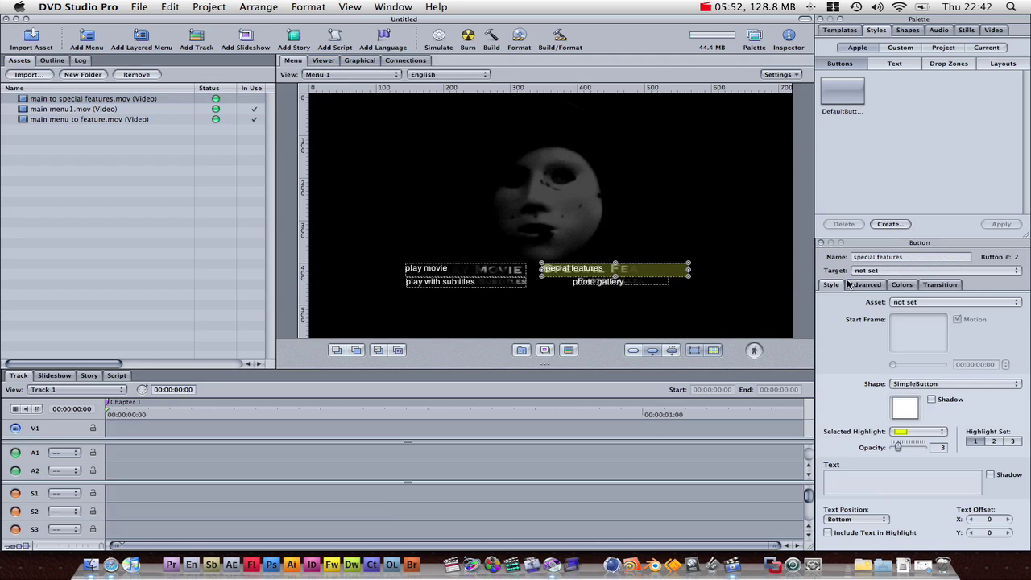
click(939, 284)
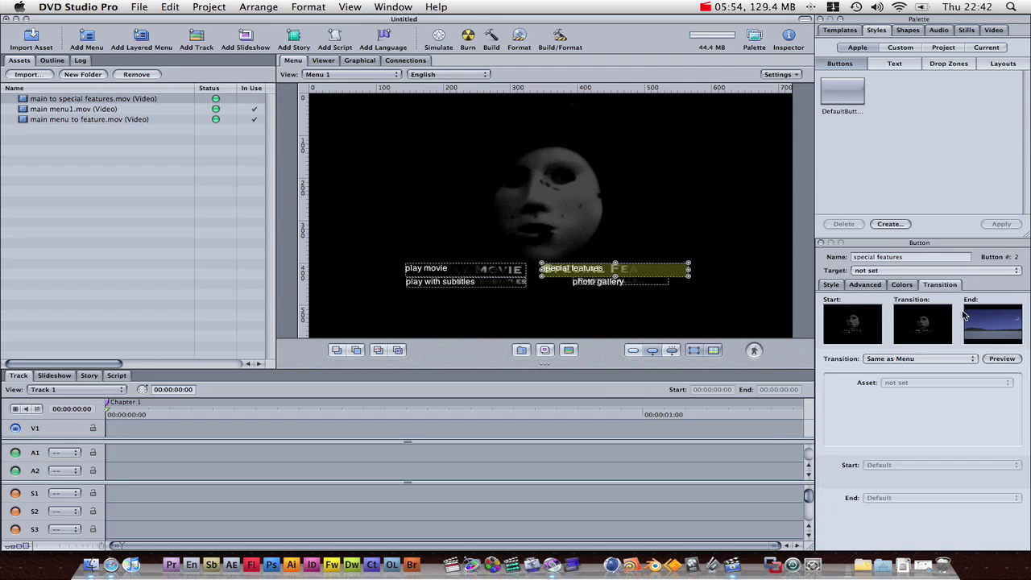
click(892, 365)
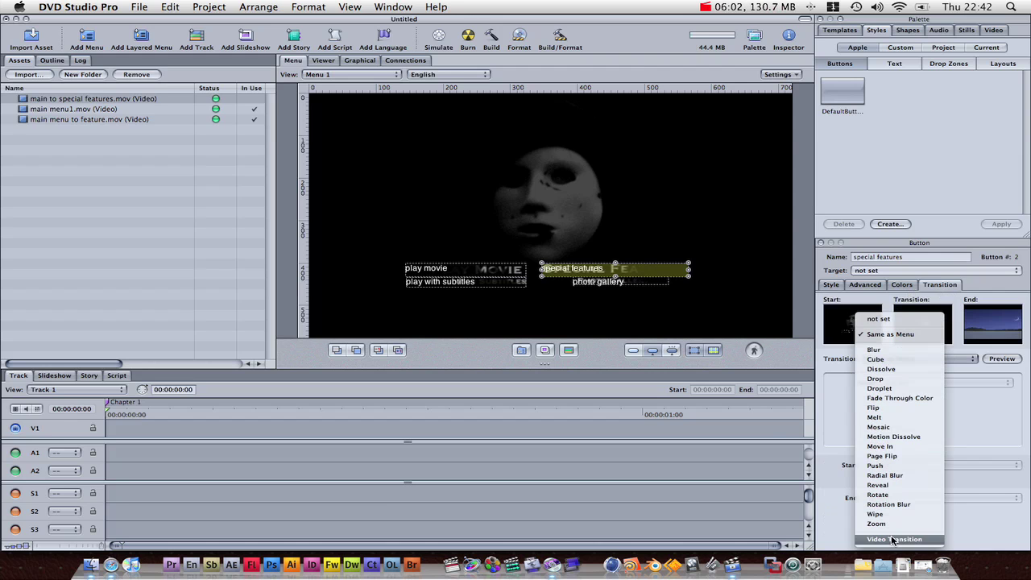
click(890, 542)
click(939, 385)
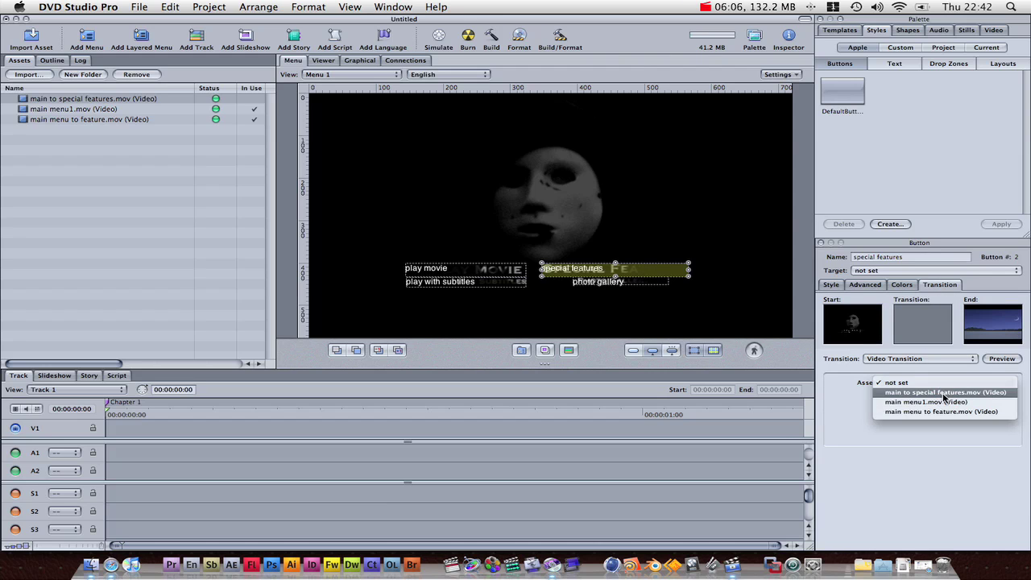
click(944, 395)
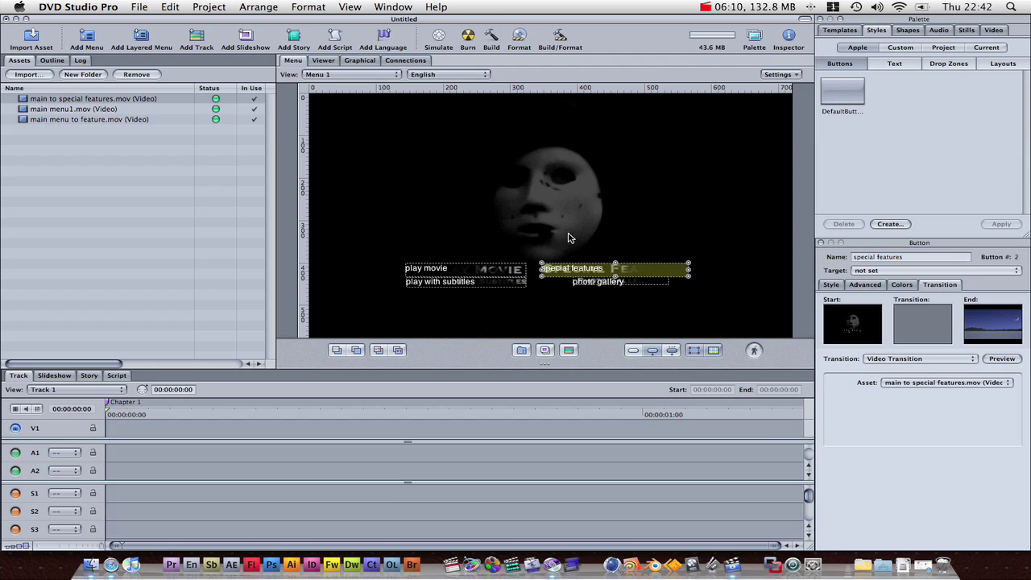
Import special features end.mov and special features to feature.mov from the END folder in Finder into the project assets
click(171, 187)
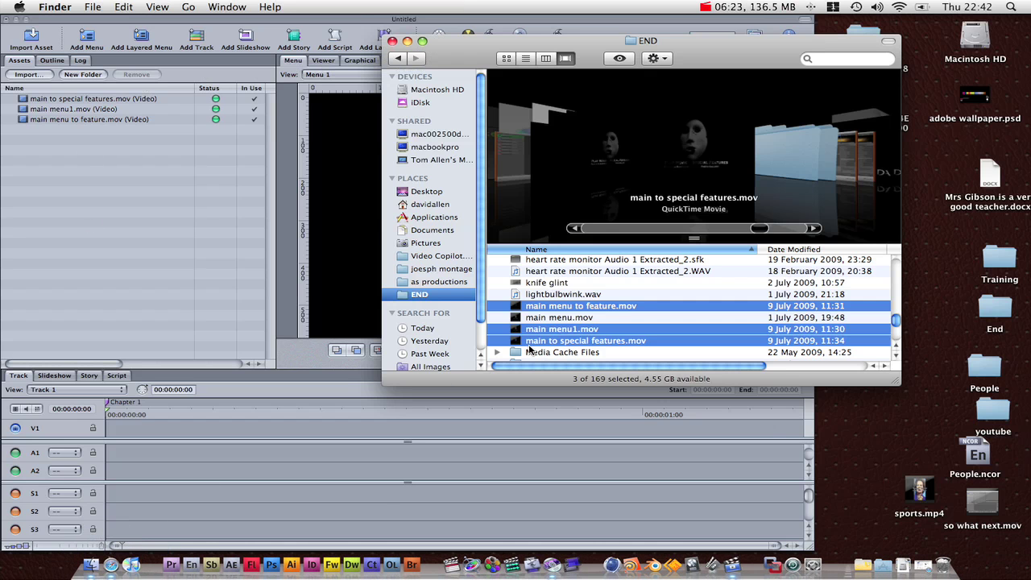
scroll(530, 348, down, 5)
key(s)
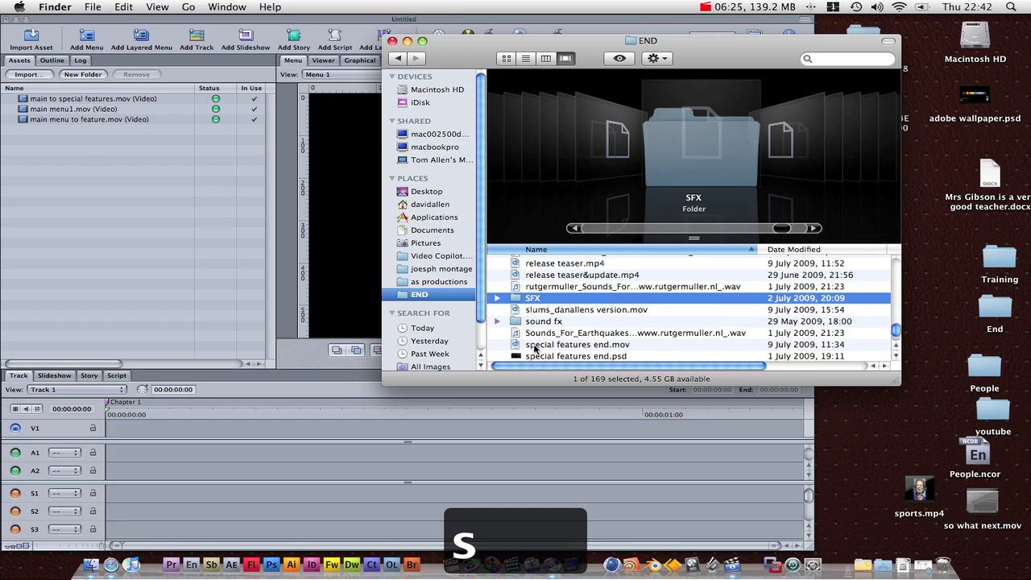
scroll(533, 348, down, 2)
click(555, 322)
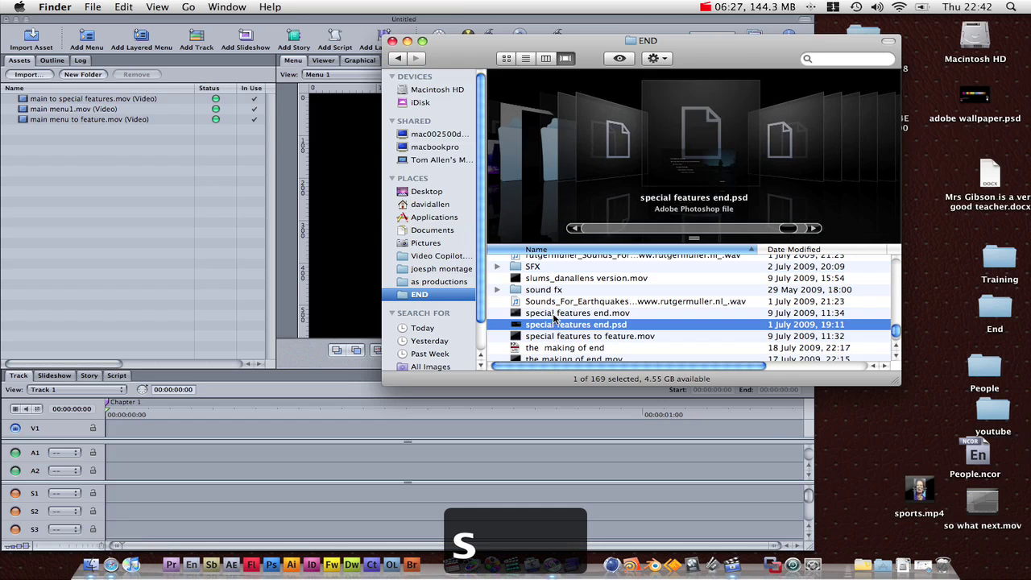
click(554, 314)
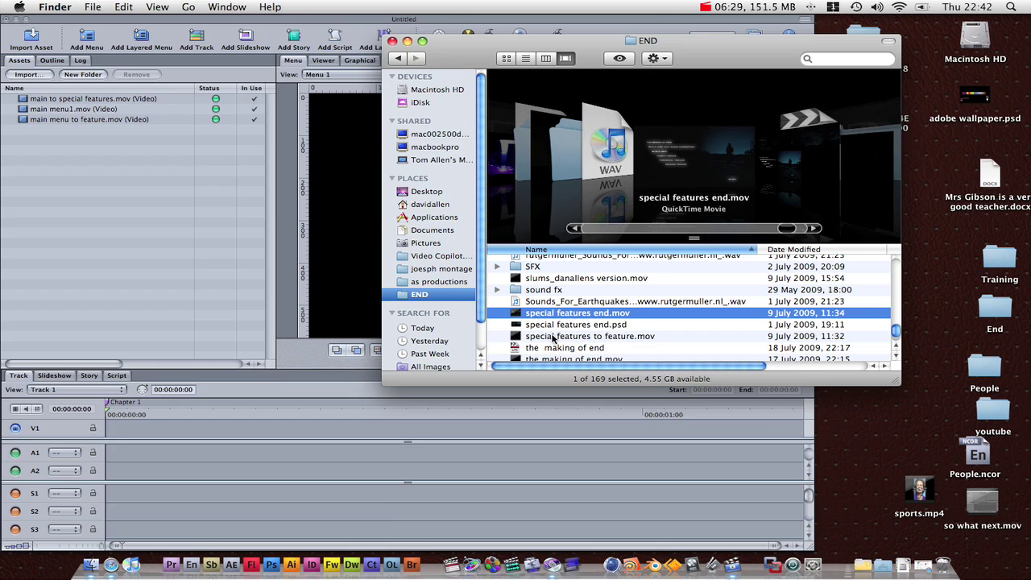
super+click(574, 336)
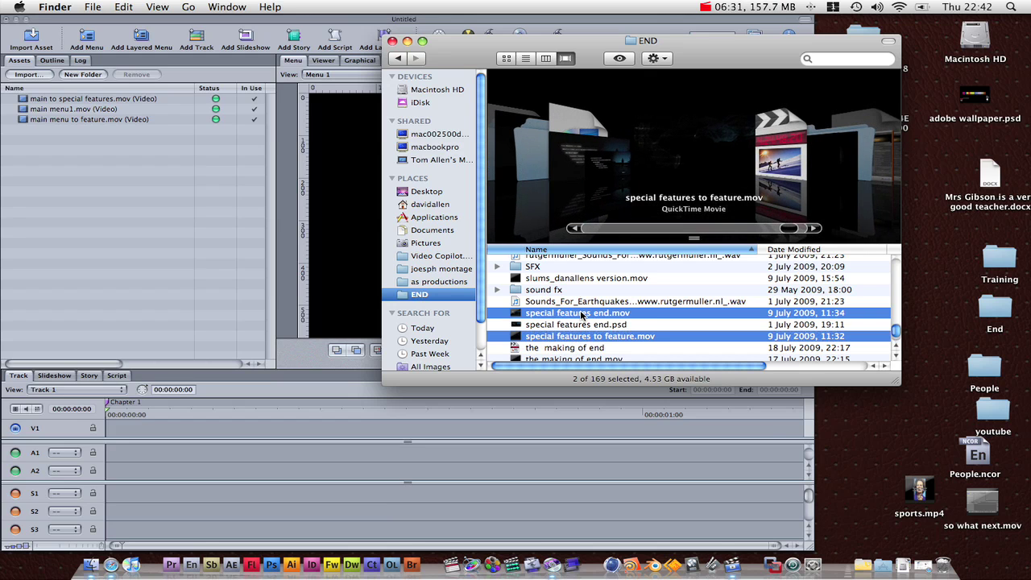
drag(582, 314, 155, 217)
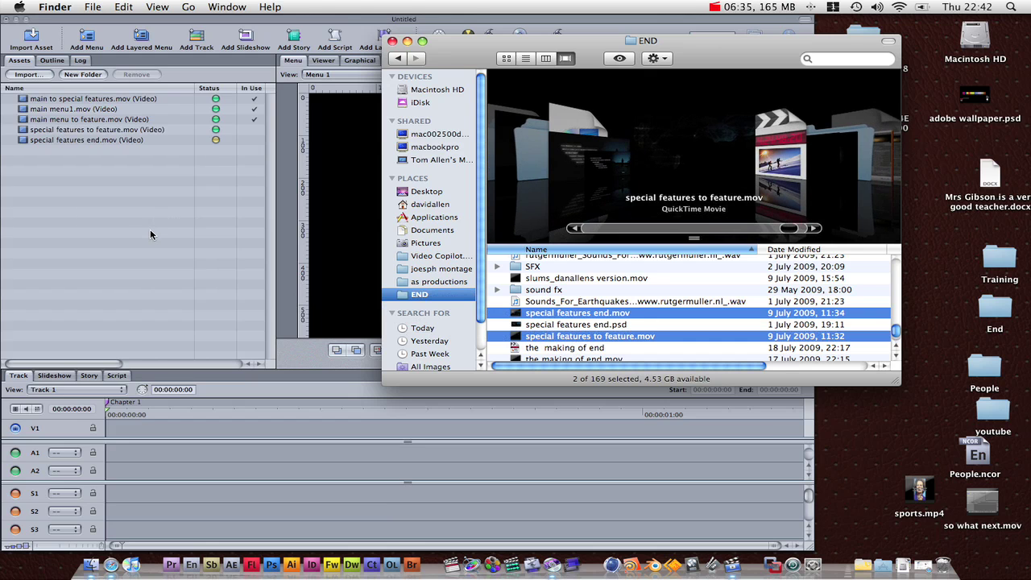
click(150, 231)
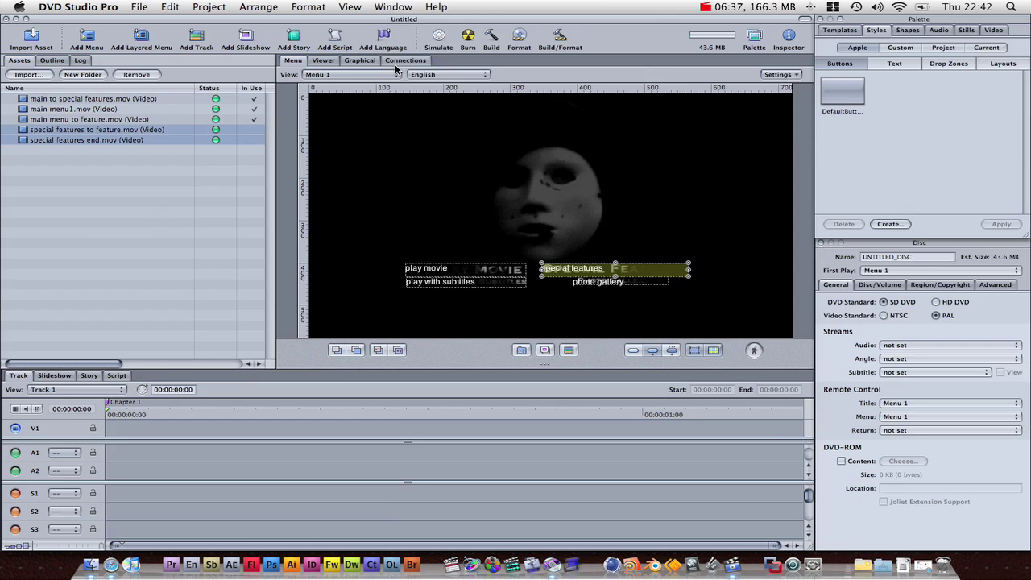
Add a new menu in the graphical view, place it below the existing tiles and name it "special eatures"
click(349, 61)
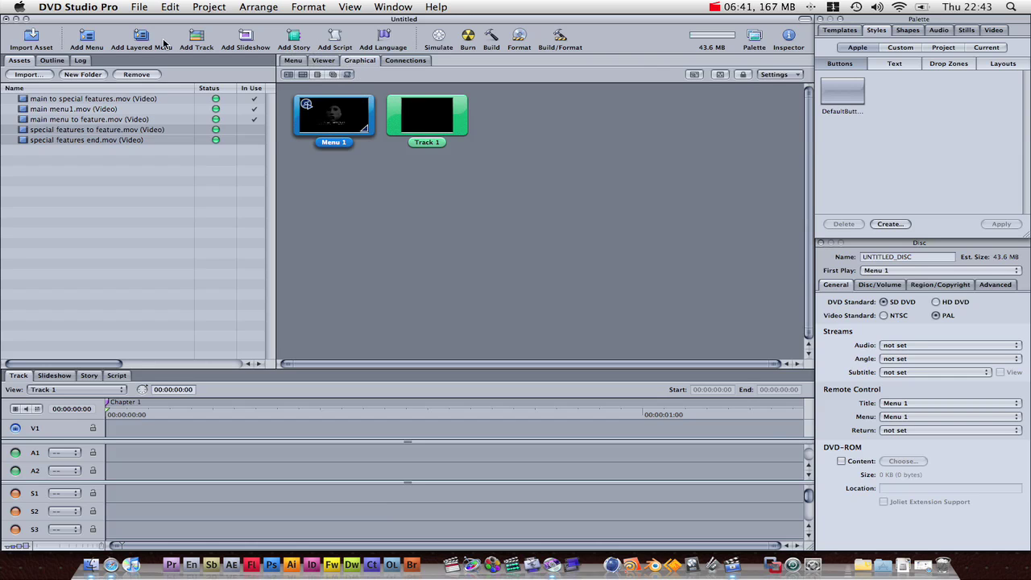
click(91, 40)
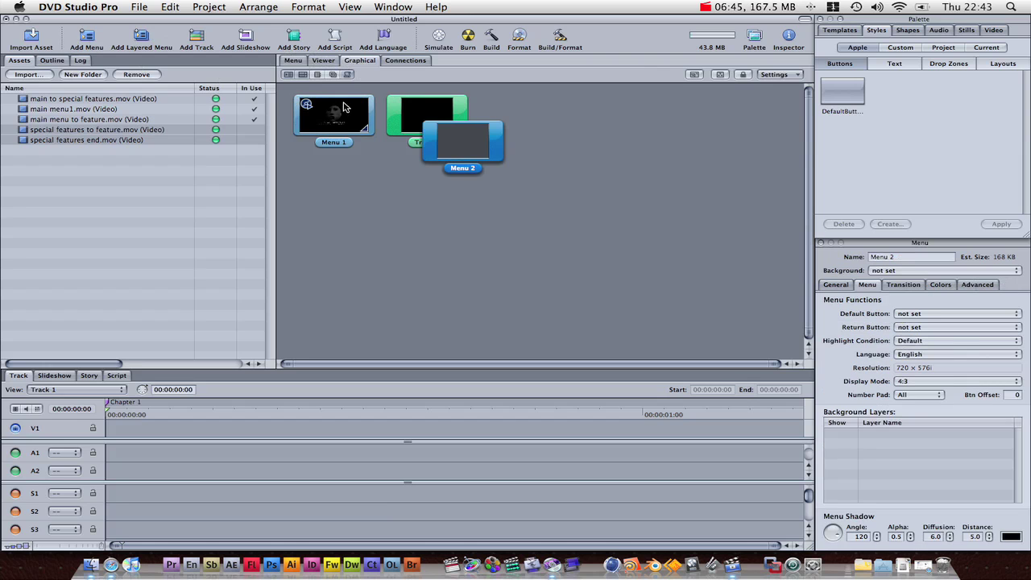
drag(501, 131, 418, 182)
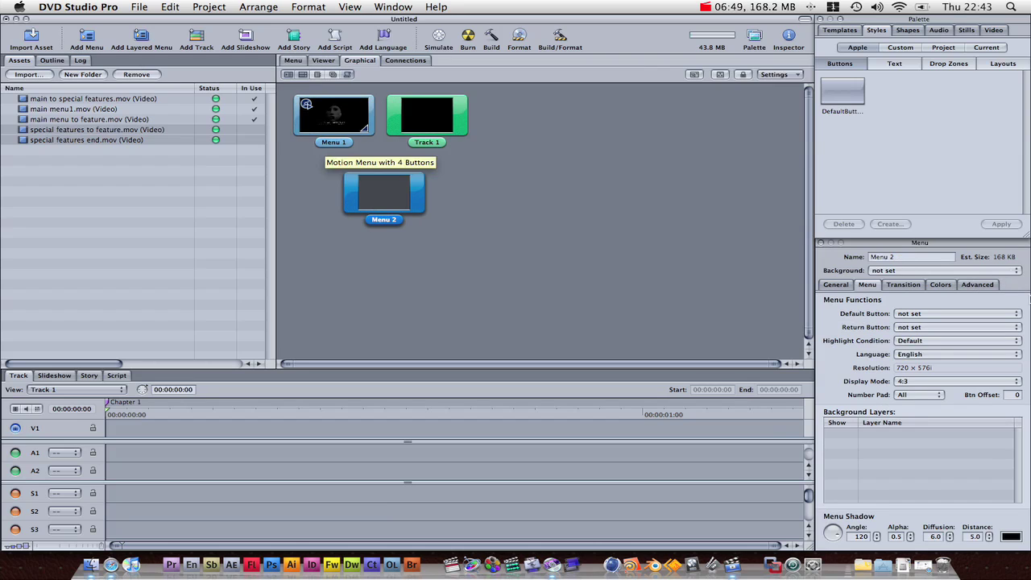
drag(916, 258, 848, 260)
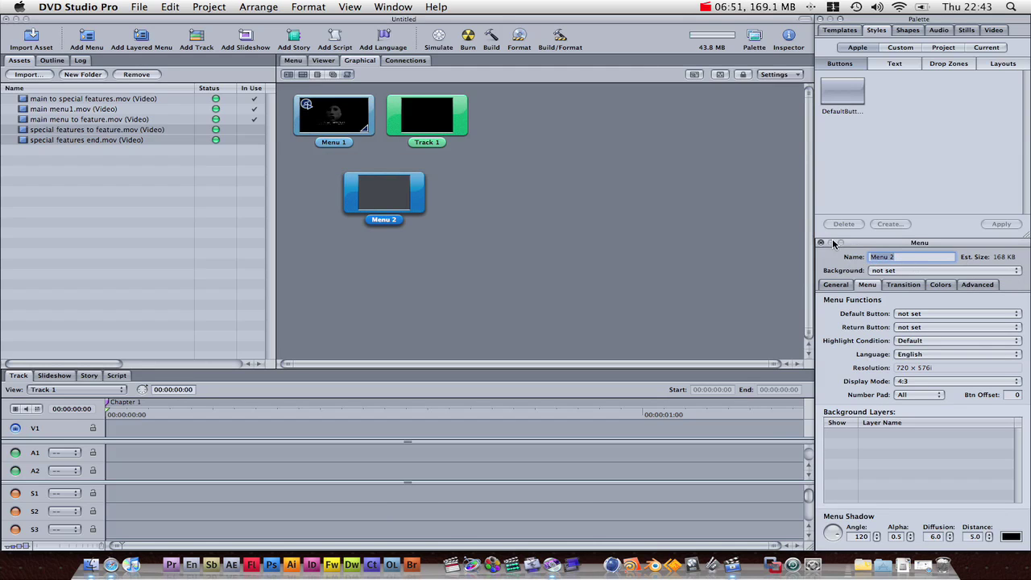
text(special e)
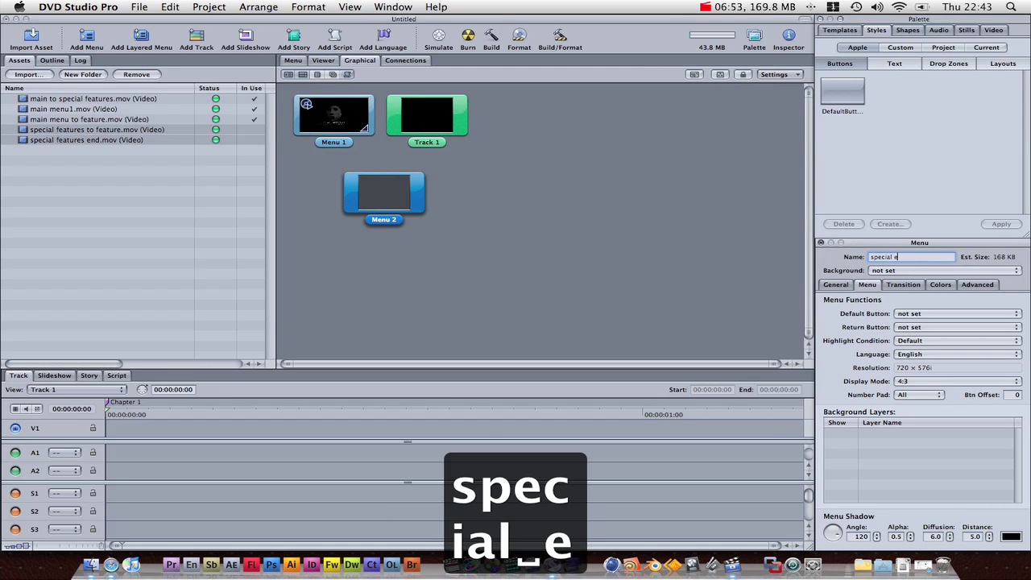
text(atures)
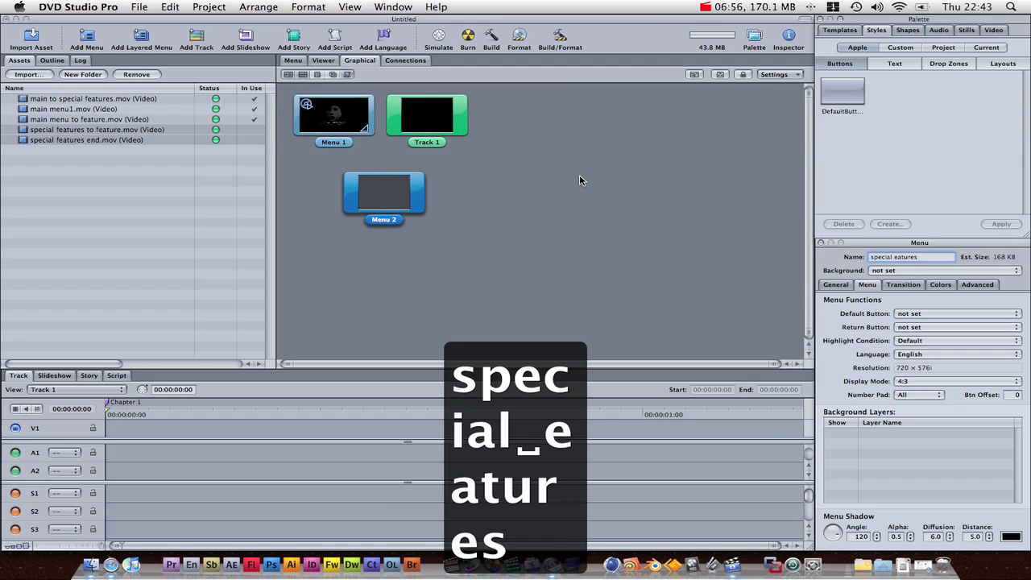
click(580, 180)
Rename Menu 1 as "main menu"
click(323, 134)
triple_click(892, 257)
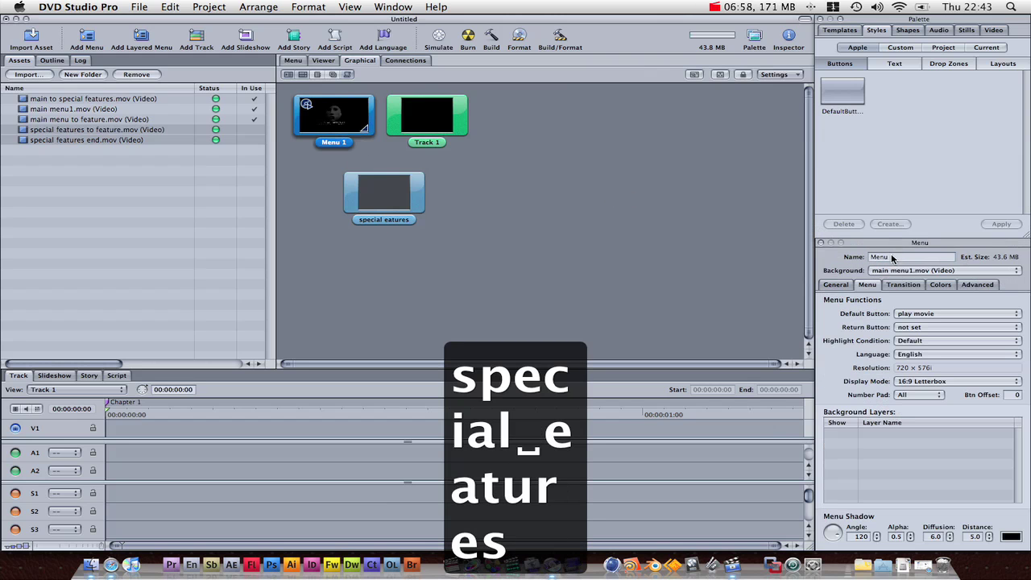
text(main menu)
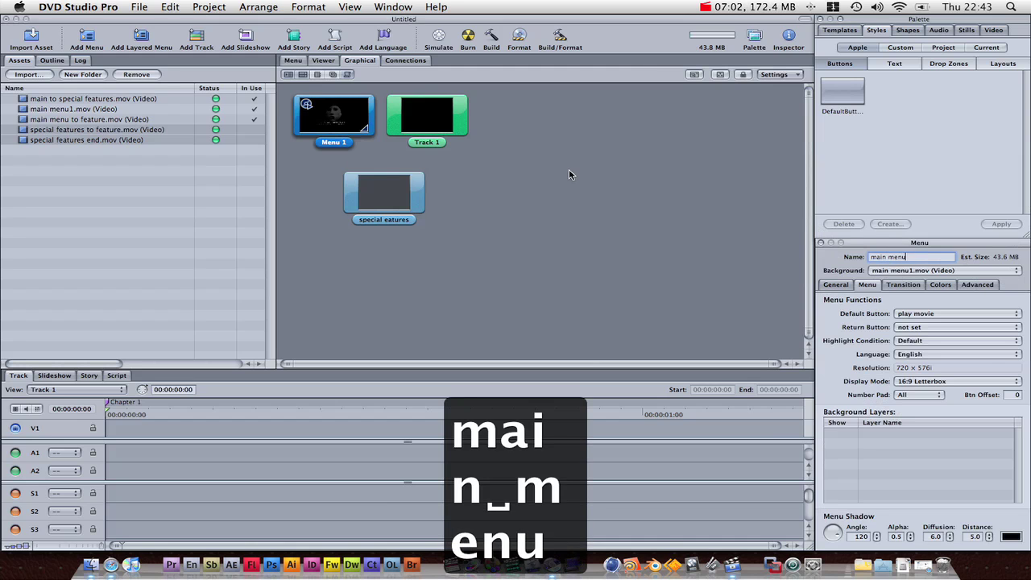
click(521, 163)
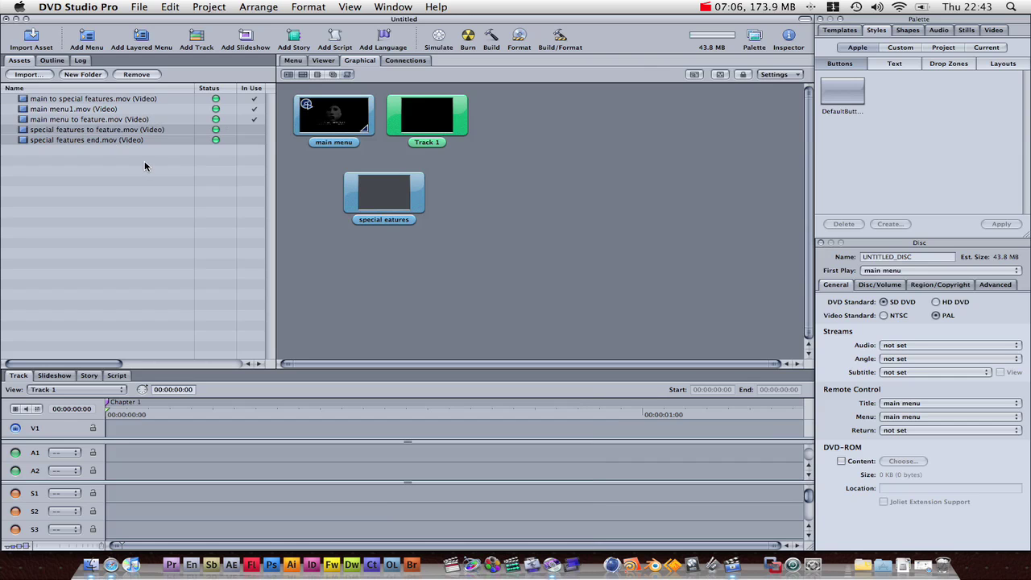
Assign special features end.mov as the background of the special eatures menu
click(118, 161)
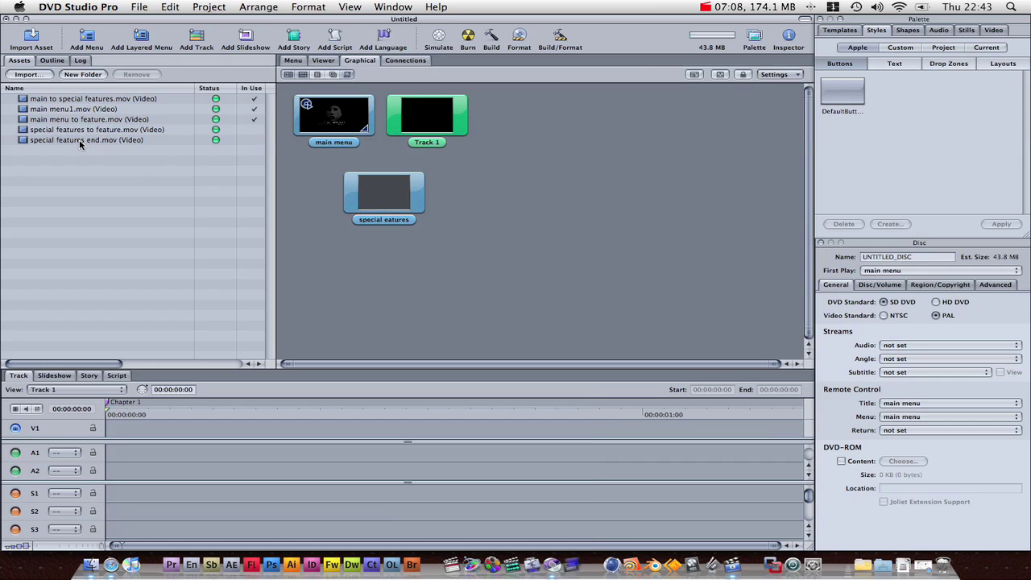
click(80, 141)
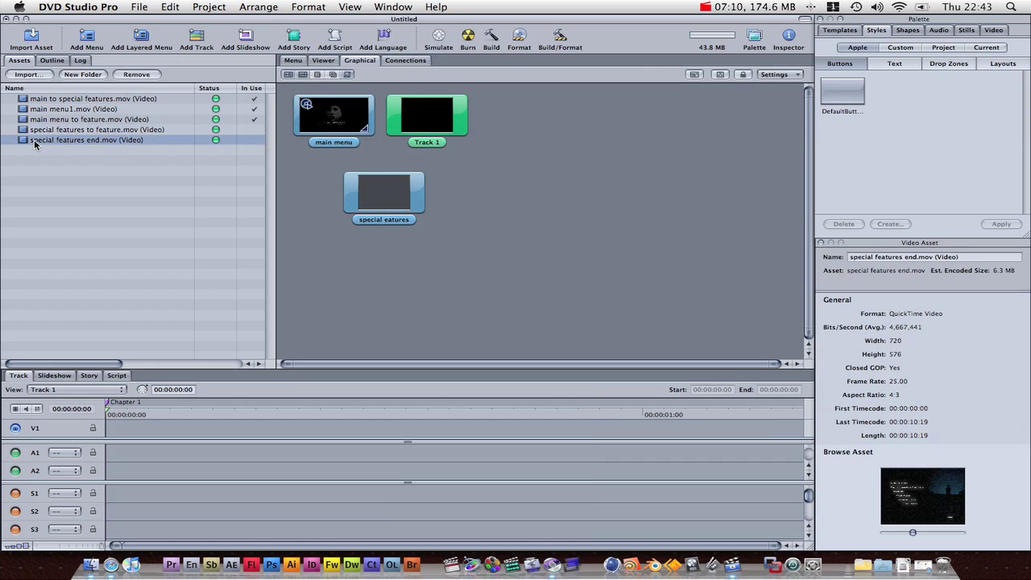
drag(34, 139, 367, 196)
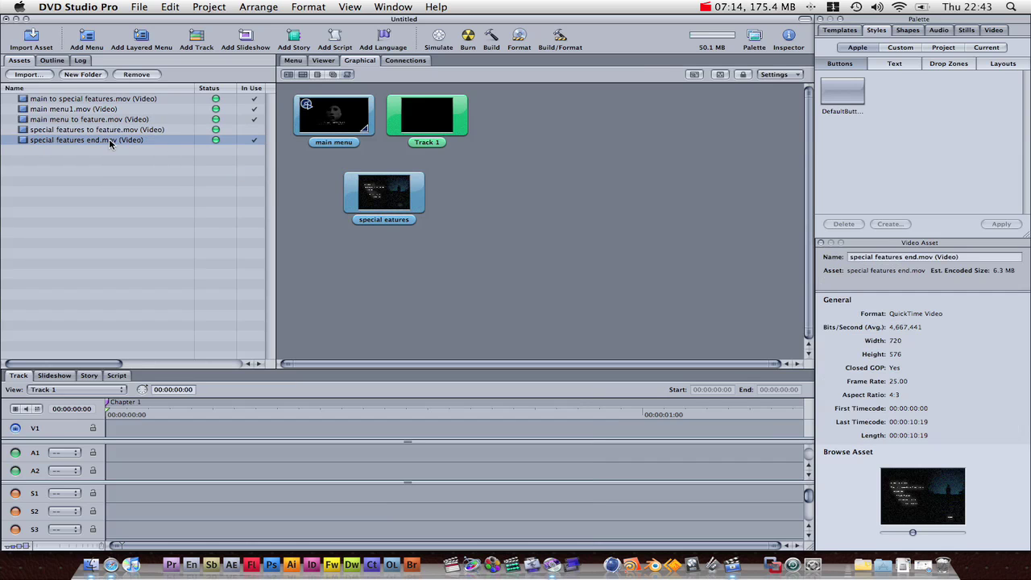
click(153, 211)
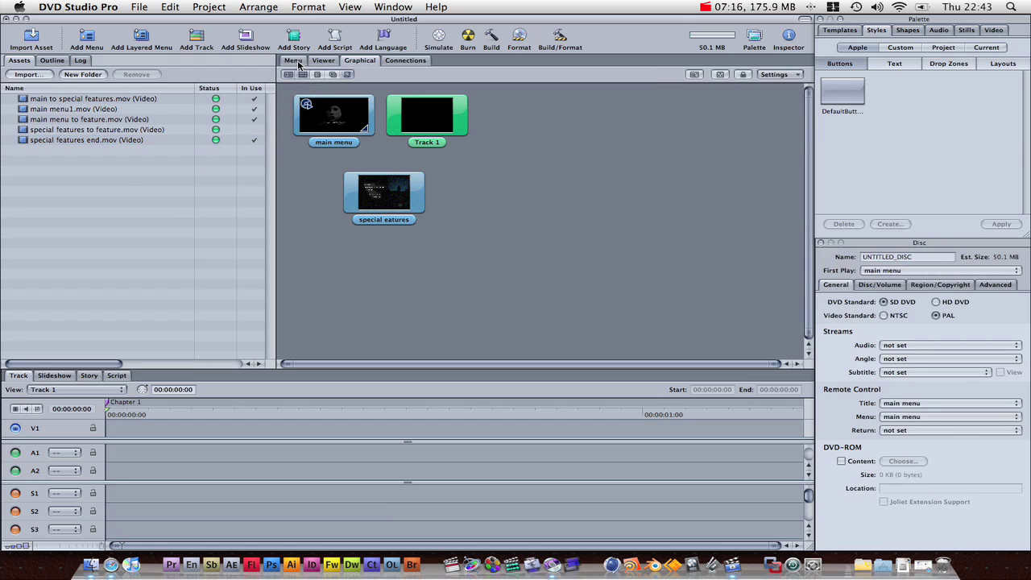
Give the special eatures menu a Video Transition that uses the asset special features to feature.mov
click(399, 190)
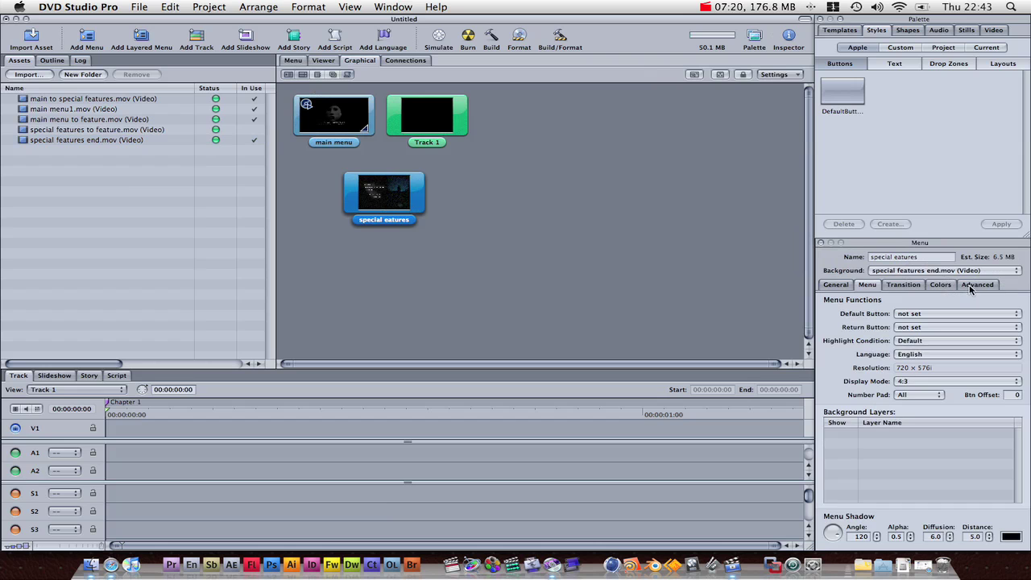
click(903, 285)
click(932, 365)
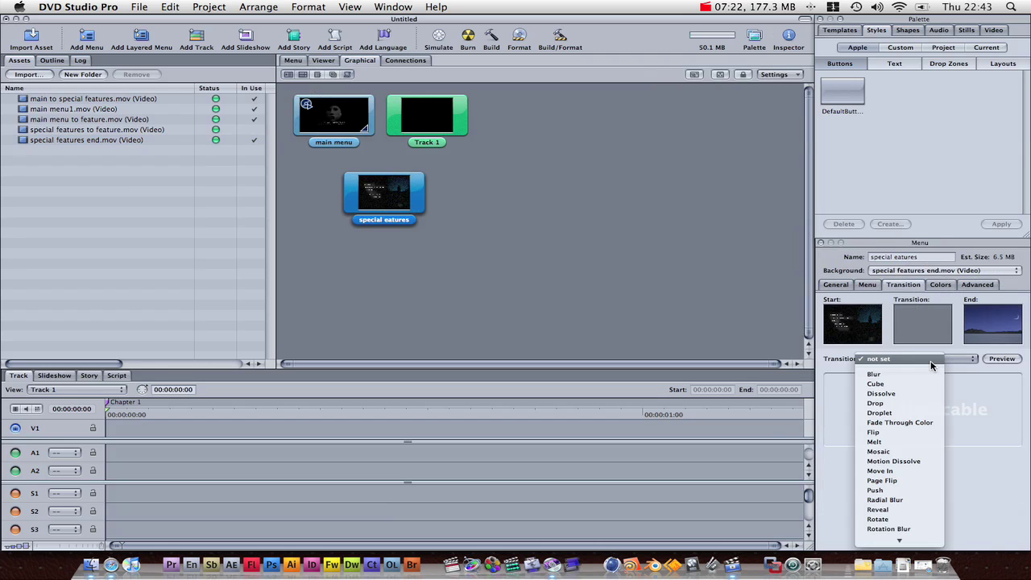
mouse_move(899, 539)
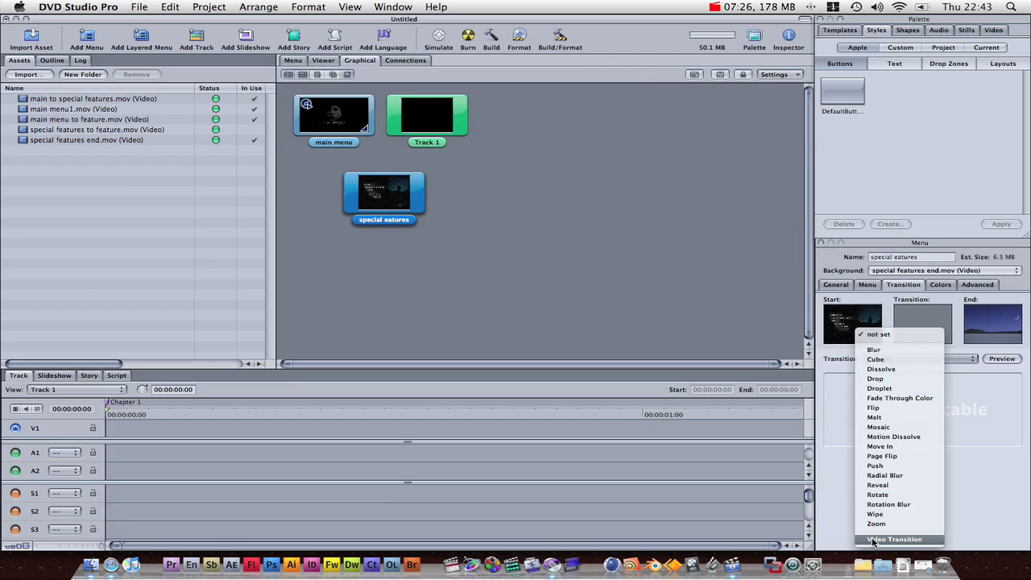
click(873, 539)
click(914, 383)
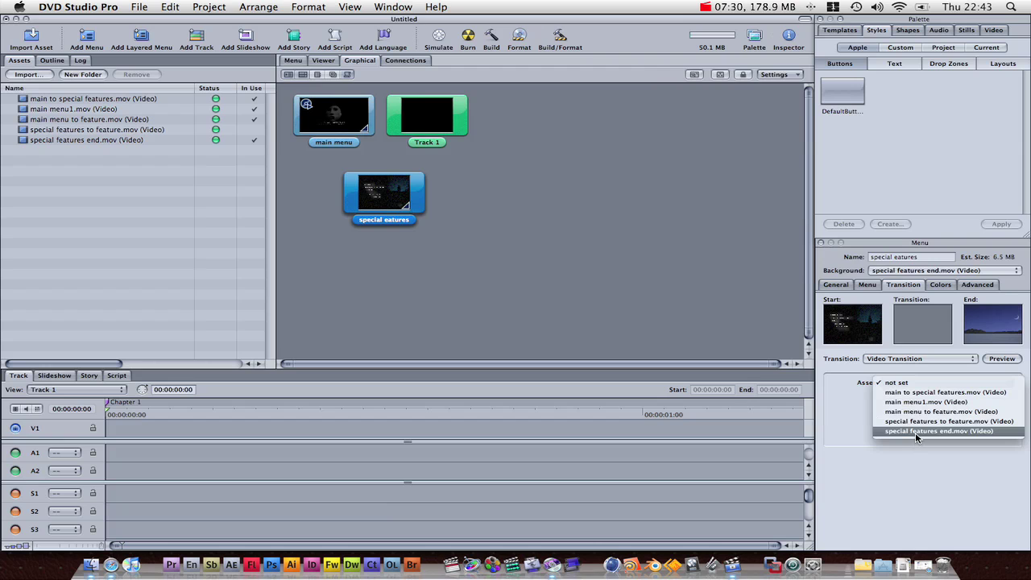
click(922, 421)
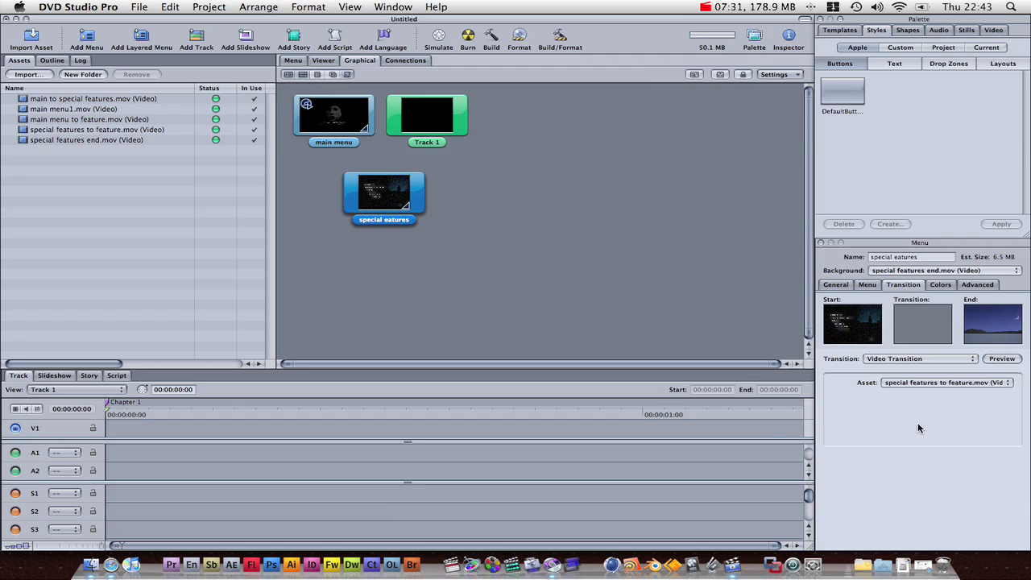
click(608, 258)
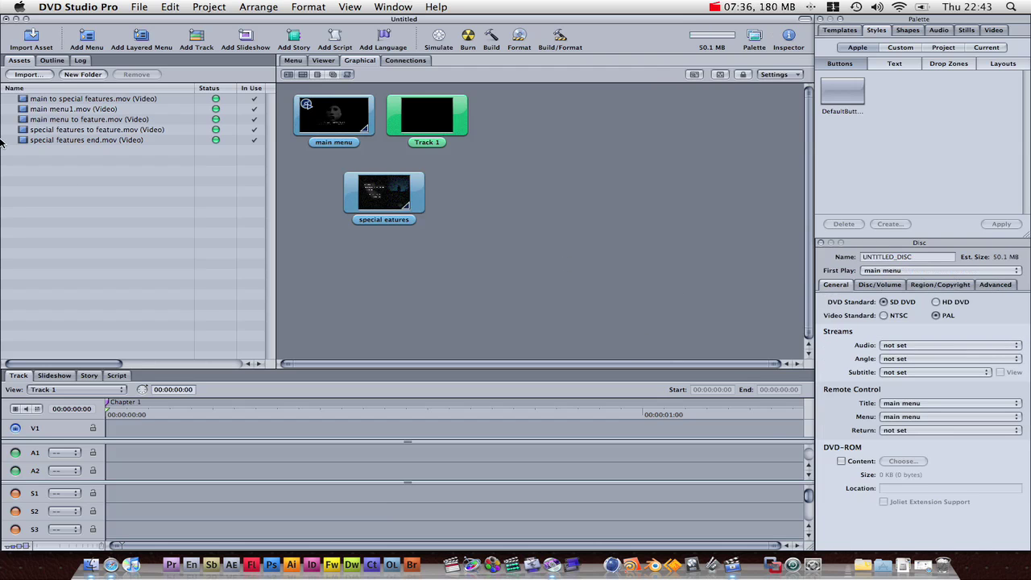
Set the display mode of the special eatures menu to 16:9 Letterbox
click(401, 177)
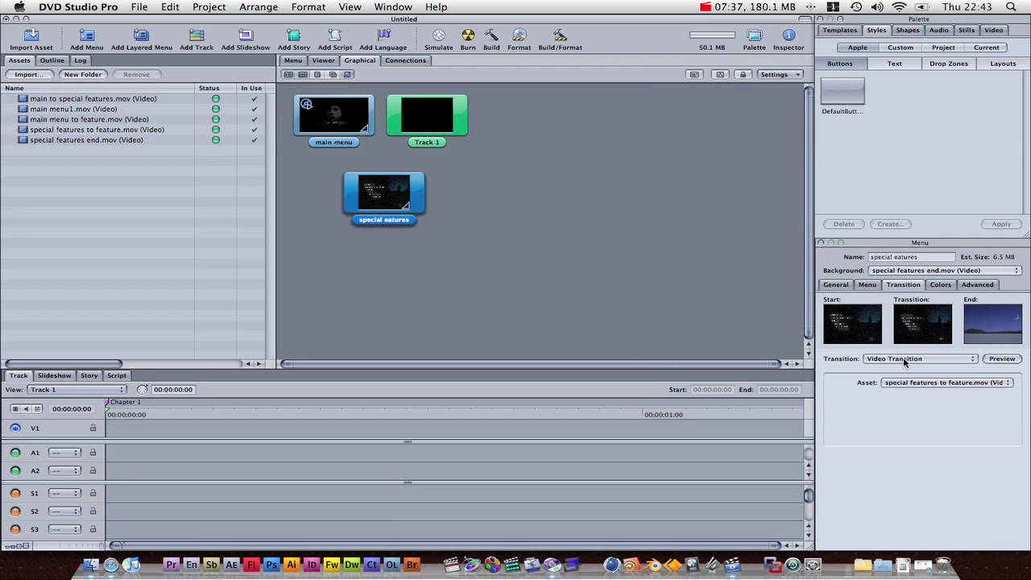
click(866, 285)
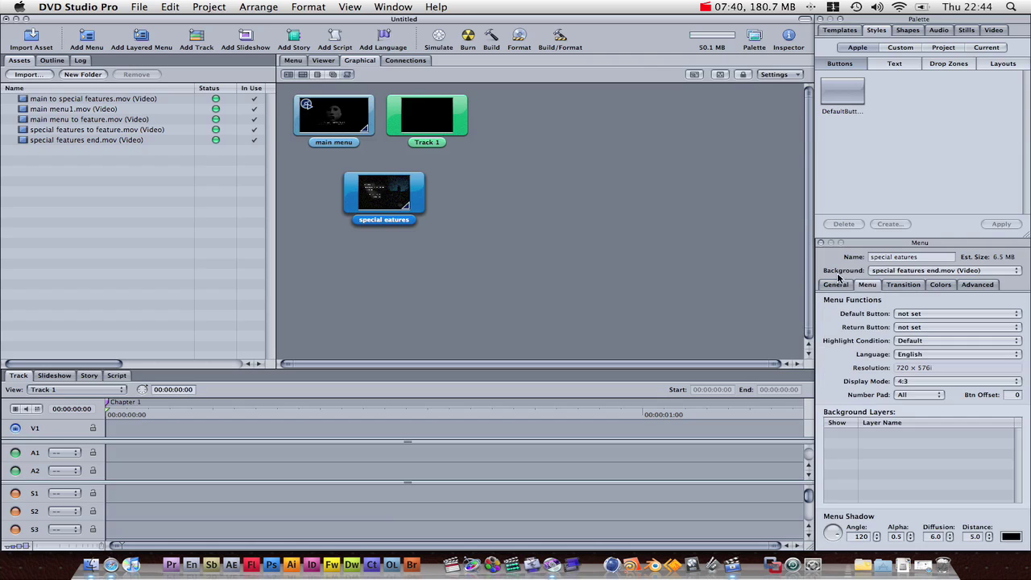
click(906, 381)
click(920, 400)
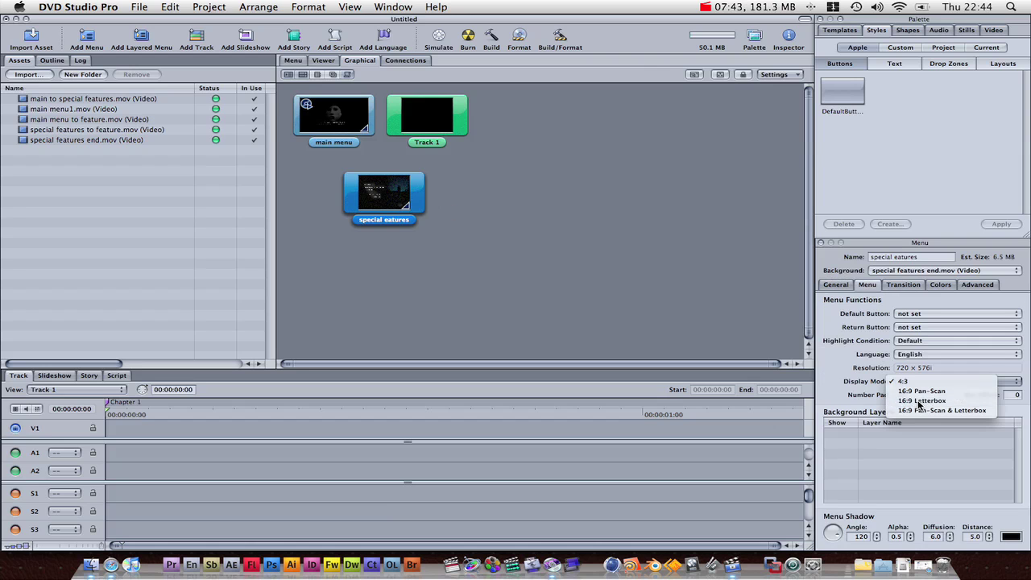
click(672, 306)
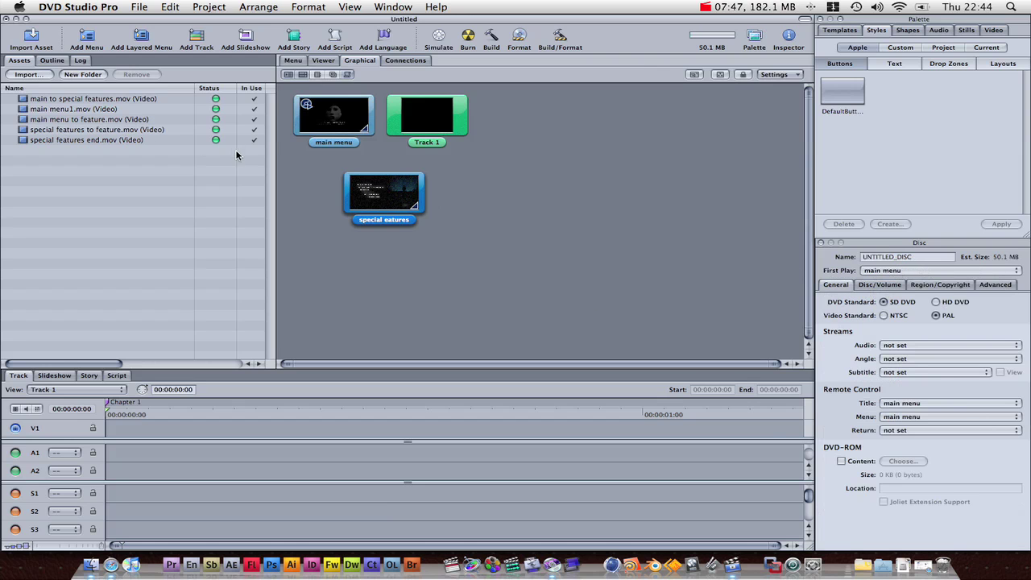
Check the display mode options of the special eatures menu
click(361, 177)
click(924, 382)
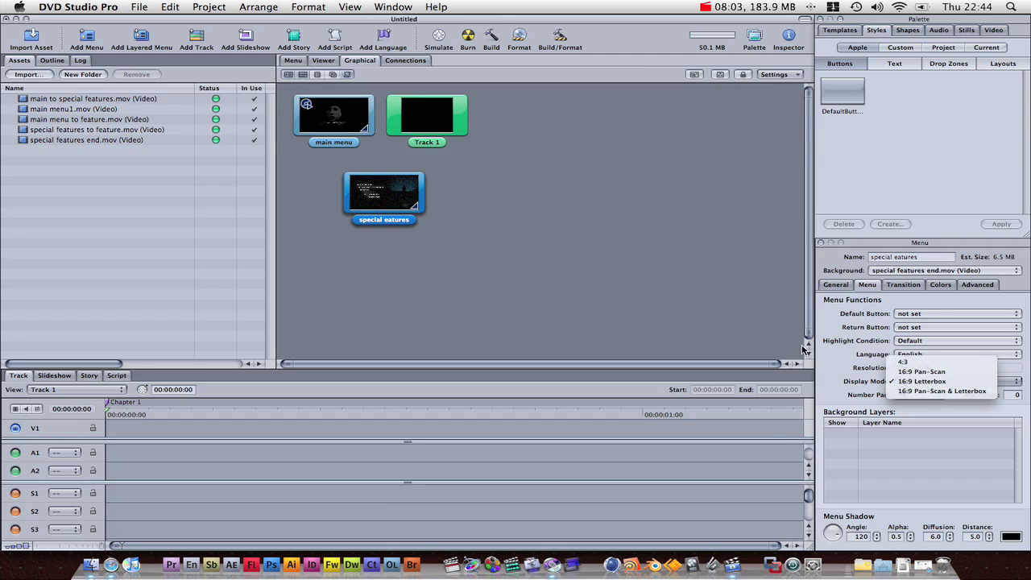
click(621, 274)
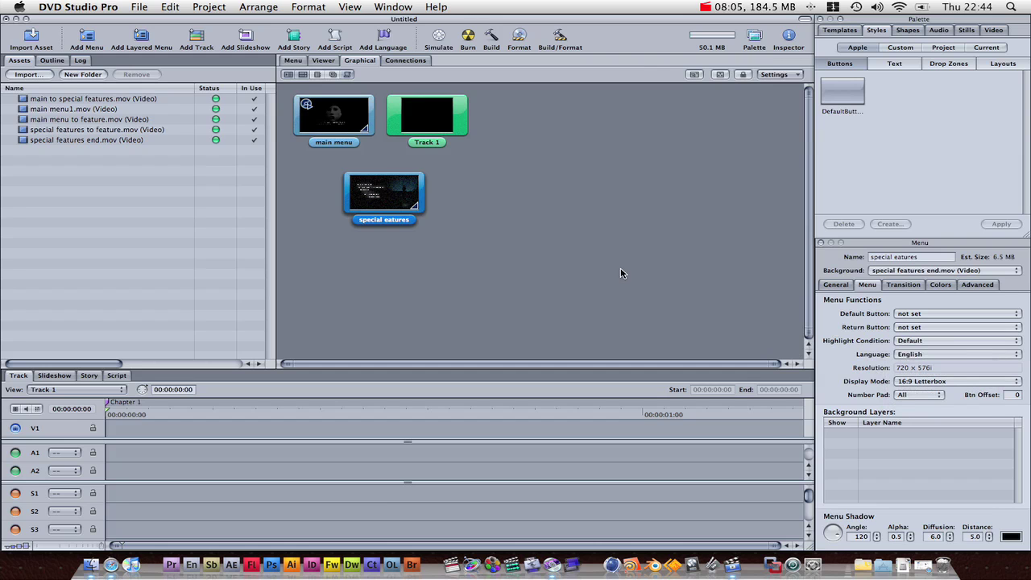
Check the default button options of the main menu and keep play movie selected
click(327, 122)
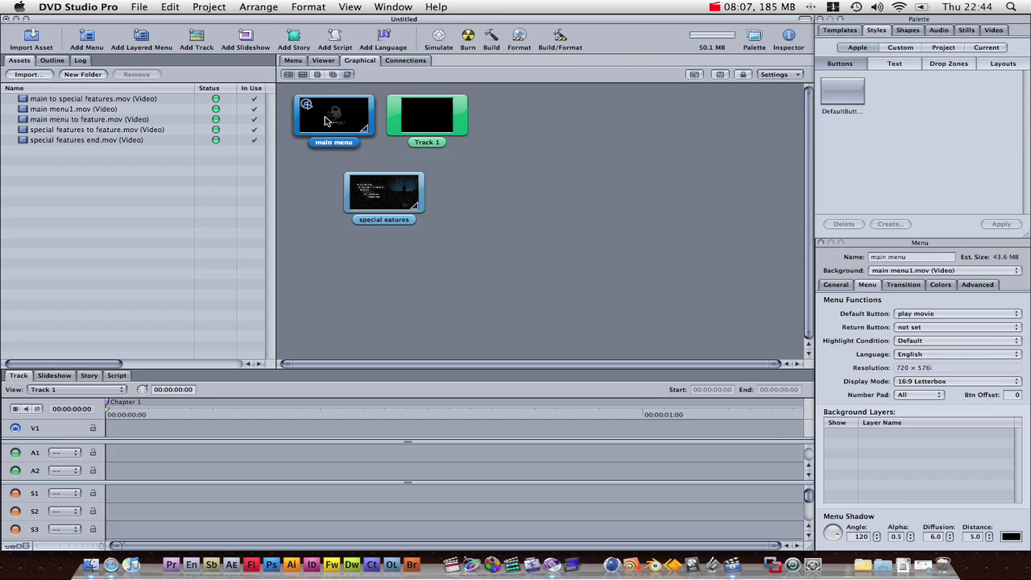
double_click(350, 122)
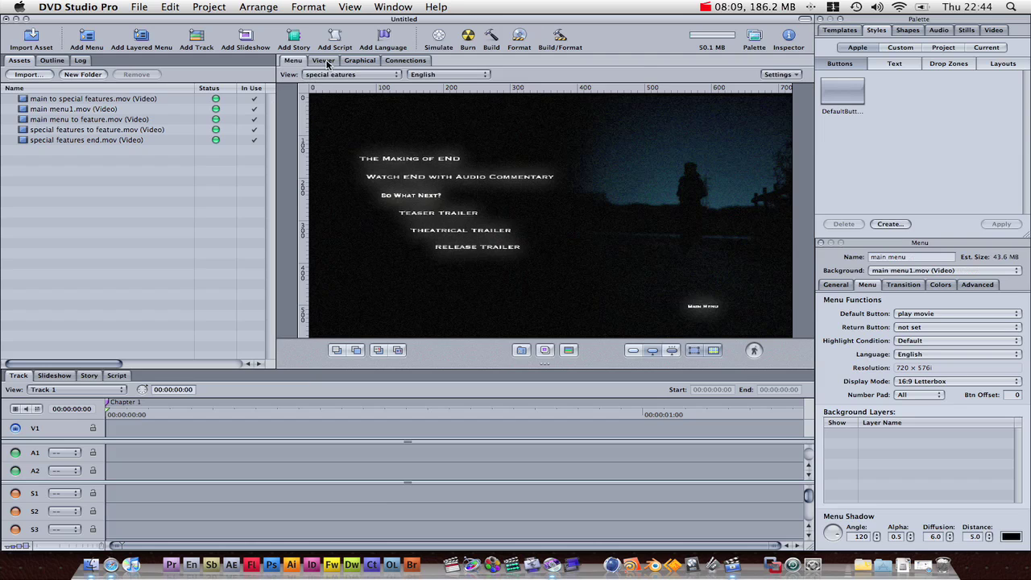
click(359, 63)
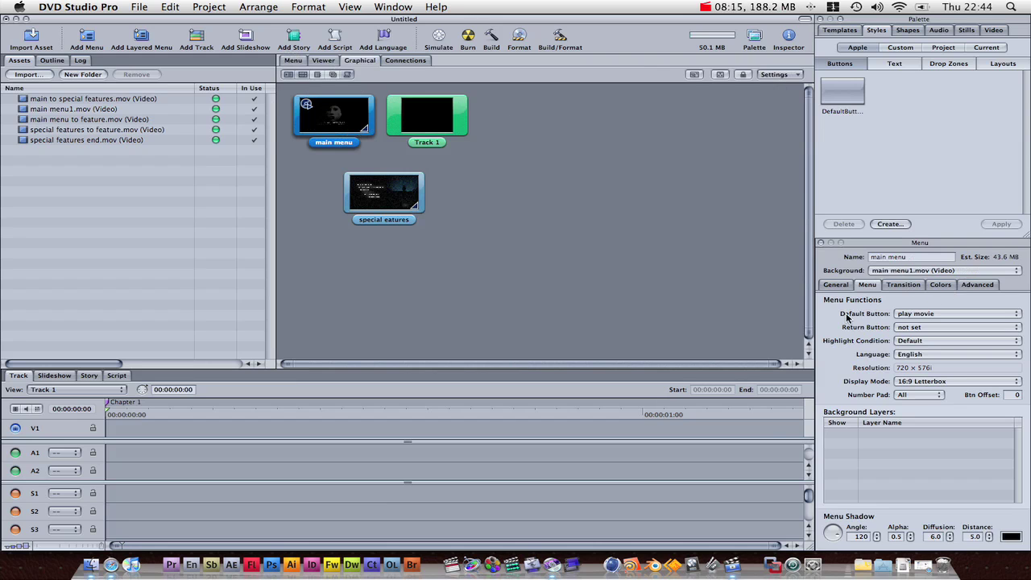
click(931, 314)
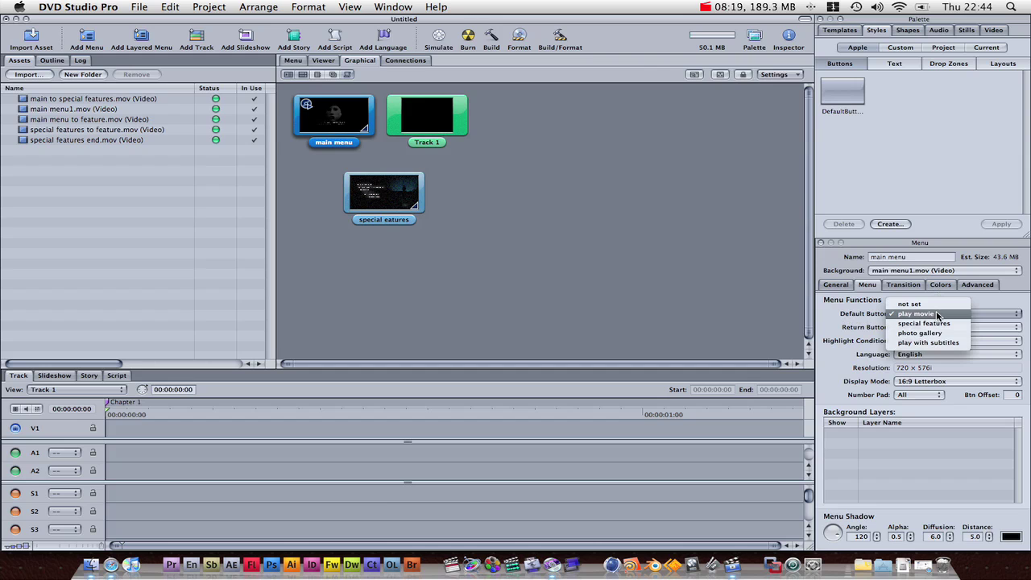
click(938, 315)
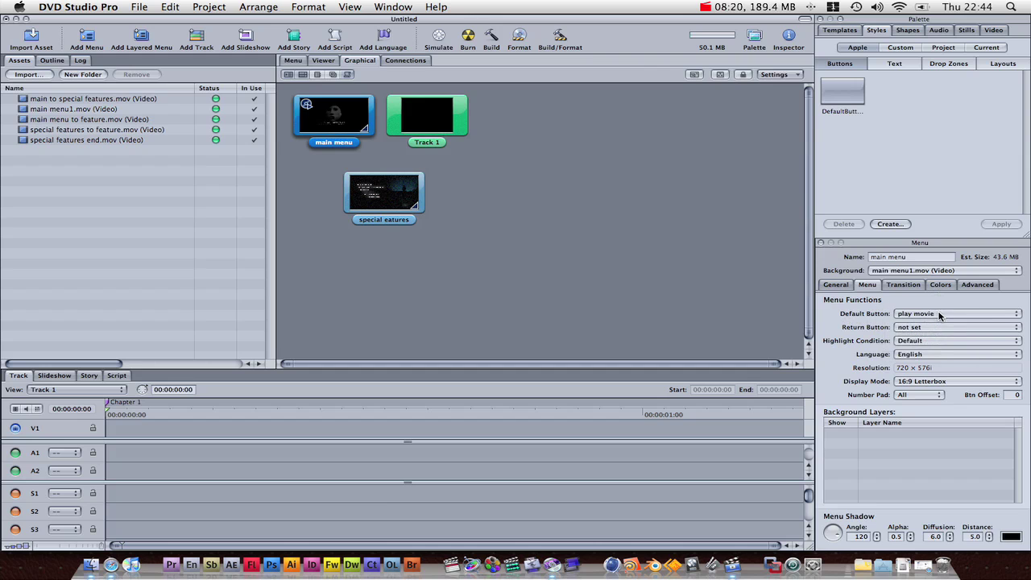
Review the disc's region and copyright, volume, advanced and general settings
click(578, 240)
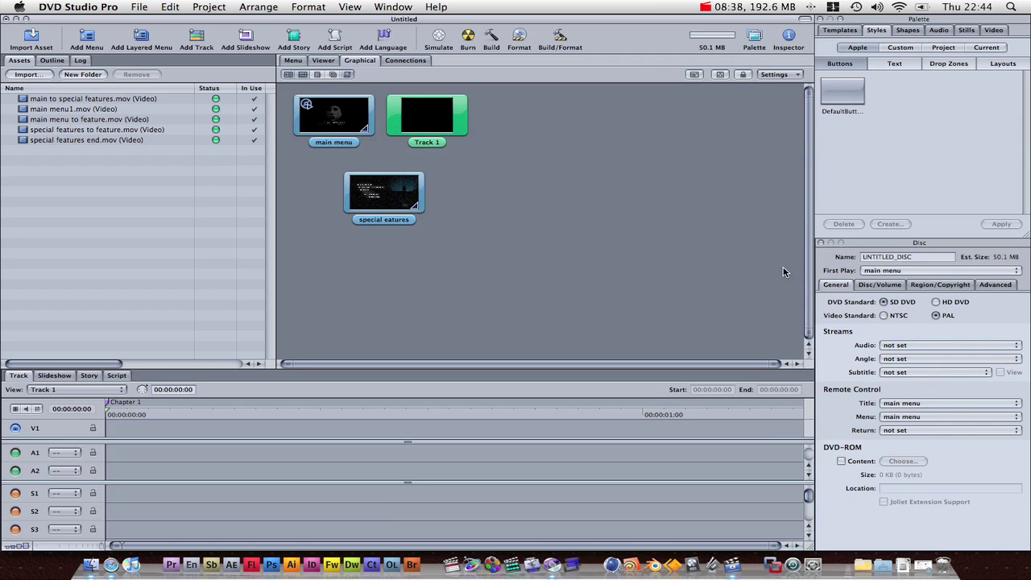
click(947, 286)
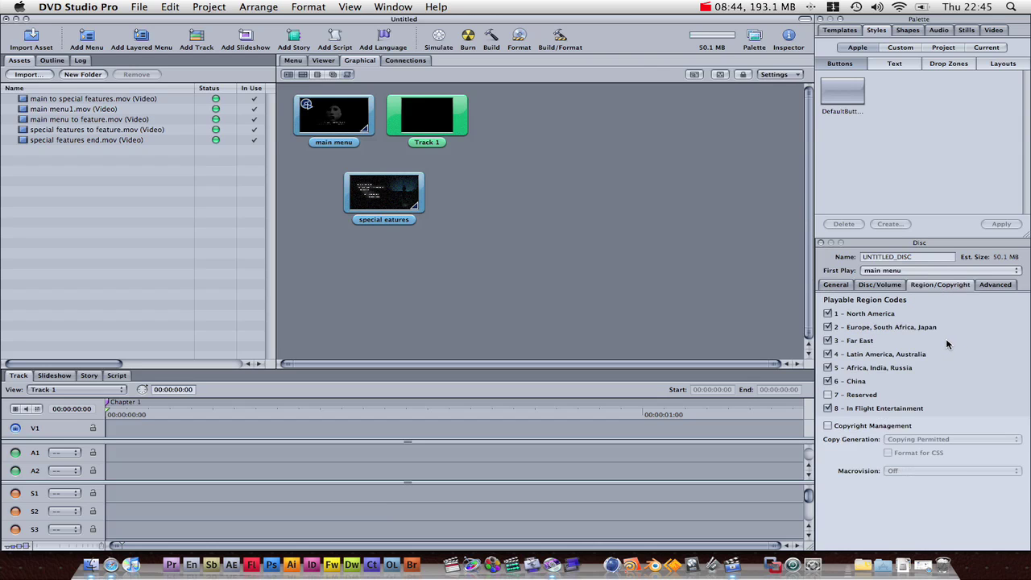
click(886, 284)
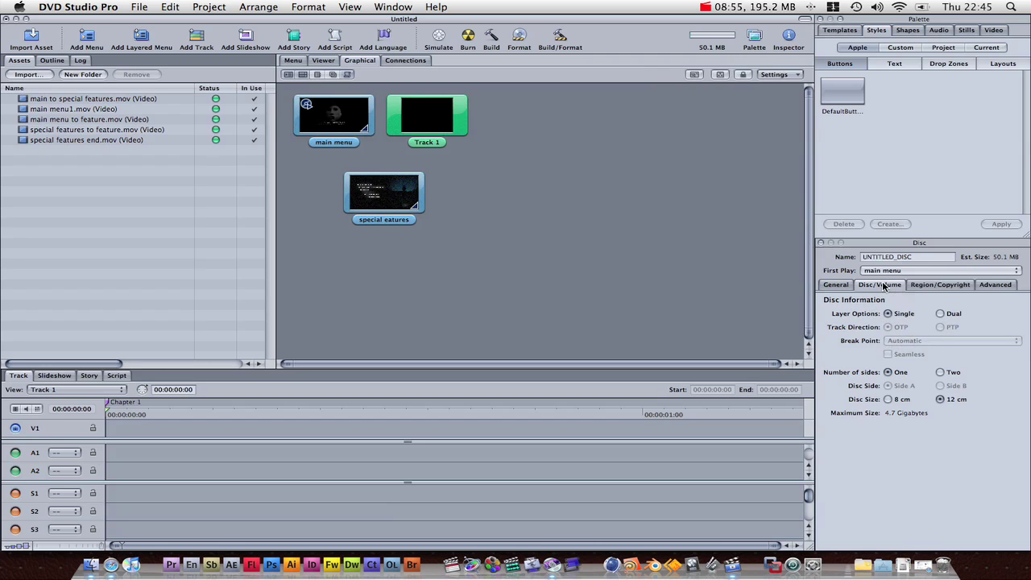
click(986, 288)
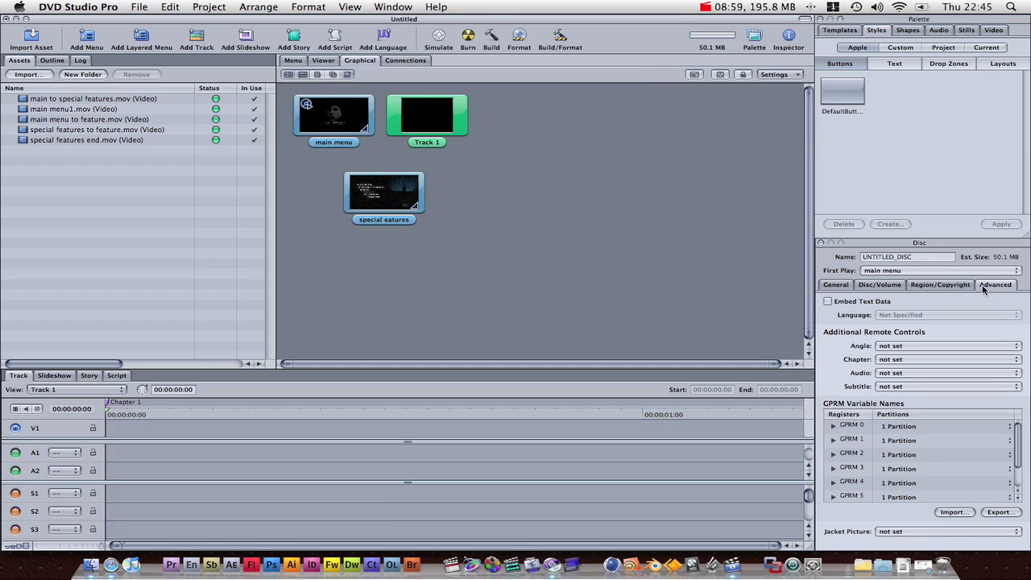
click(835, 288)
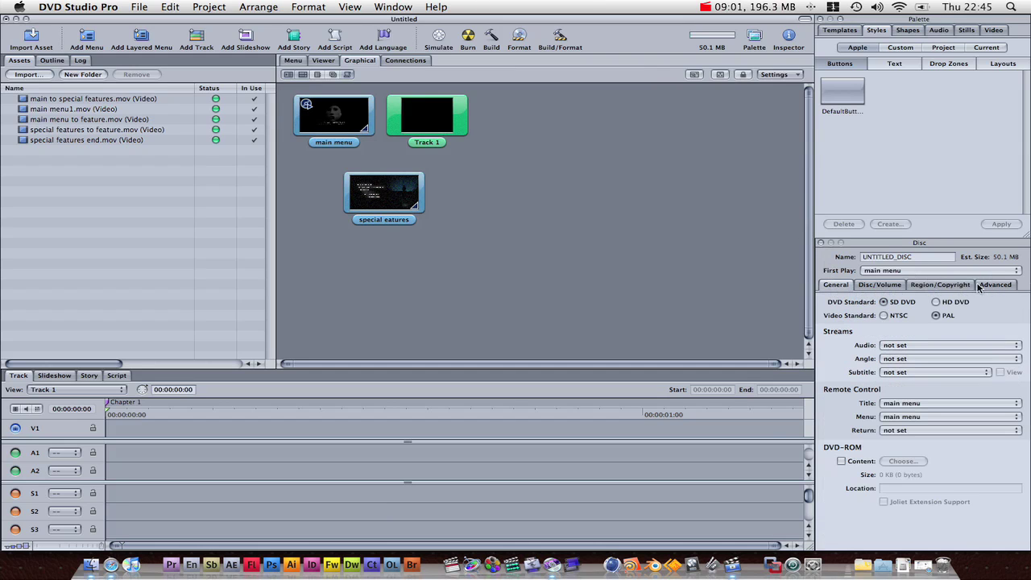
Rename the disc as END_DVD, keeping main menu as its First Play item
double_click(911, 258)
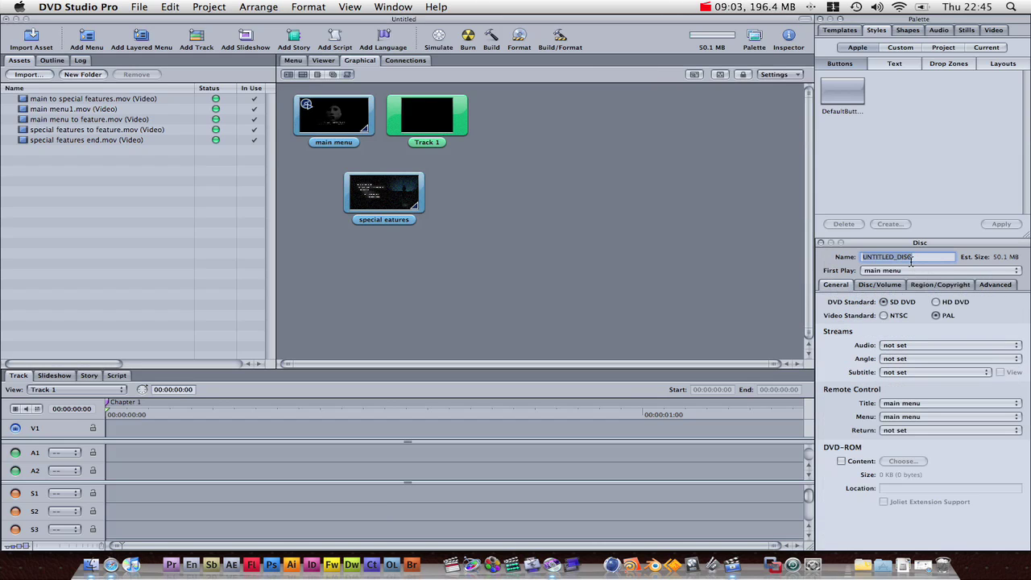
text(END)
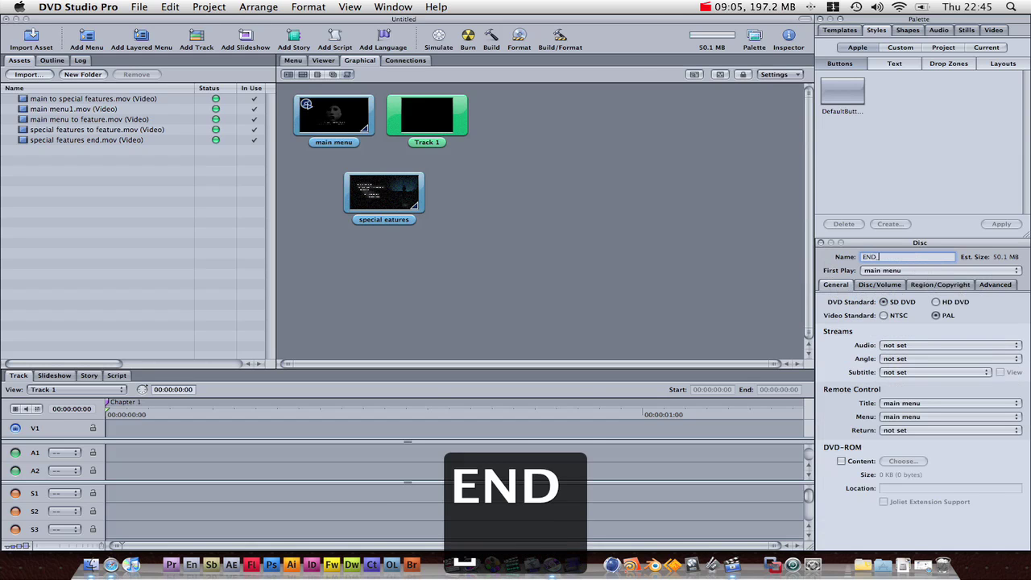
text(_DVD)
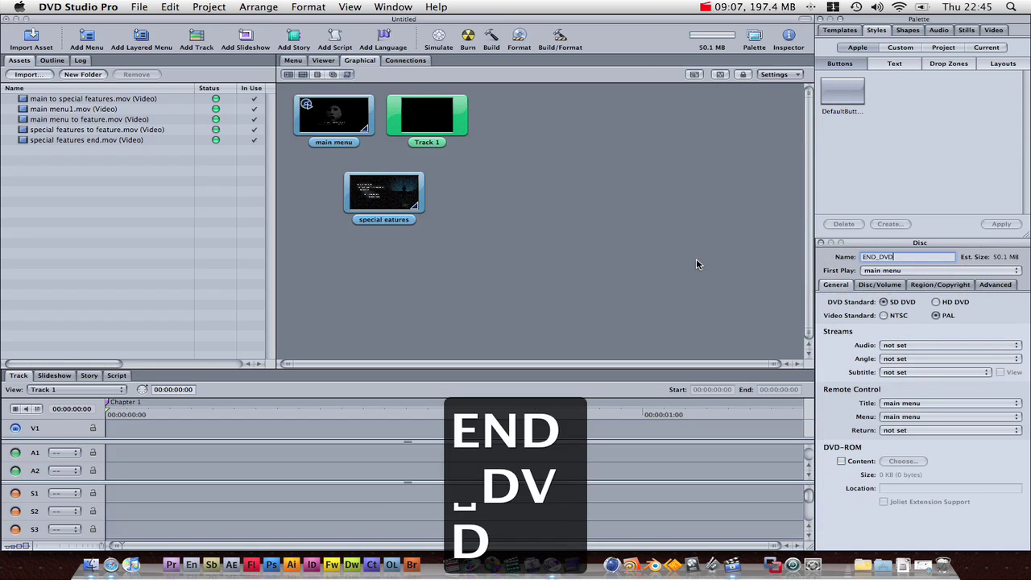
click(878, 273)
click(805, 277)
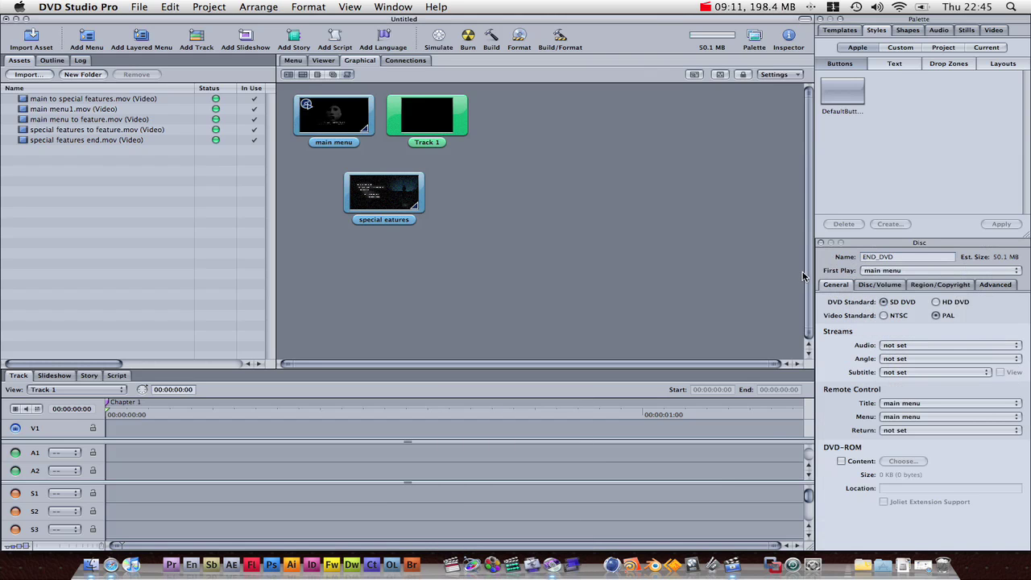